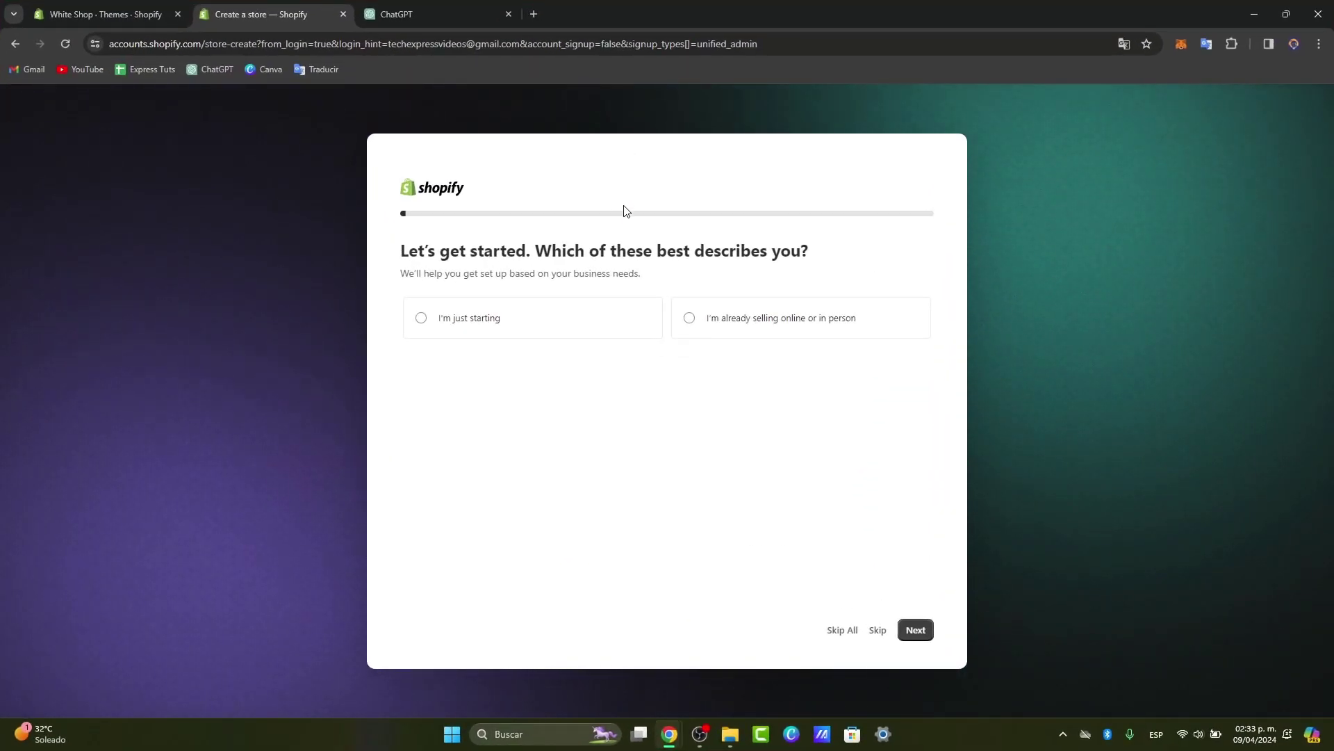
Step: Answer the setup questions as just starting, selling dropshipping products through an online store, and confirm the location
left_click(607, 310)
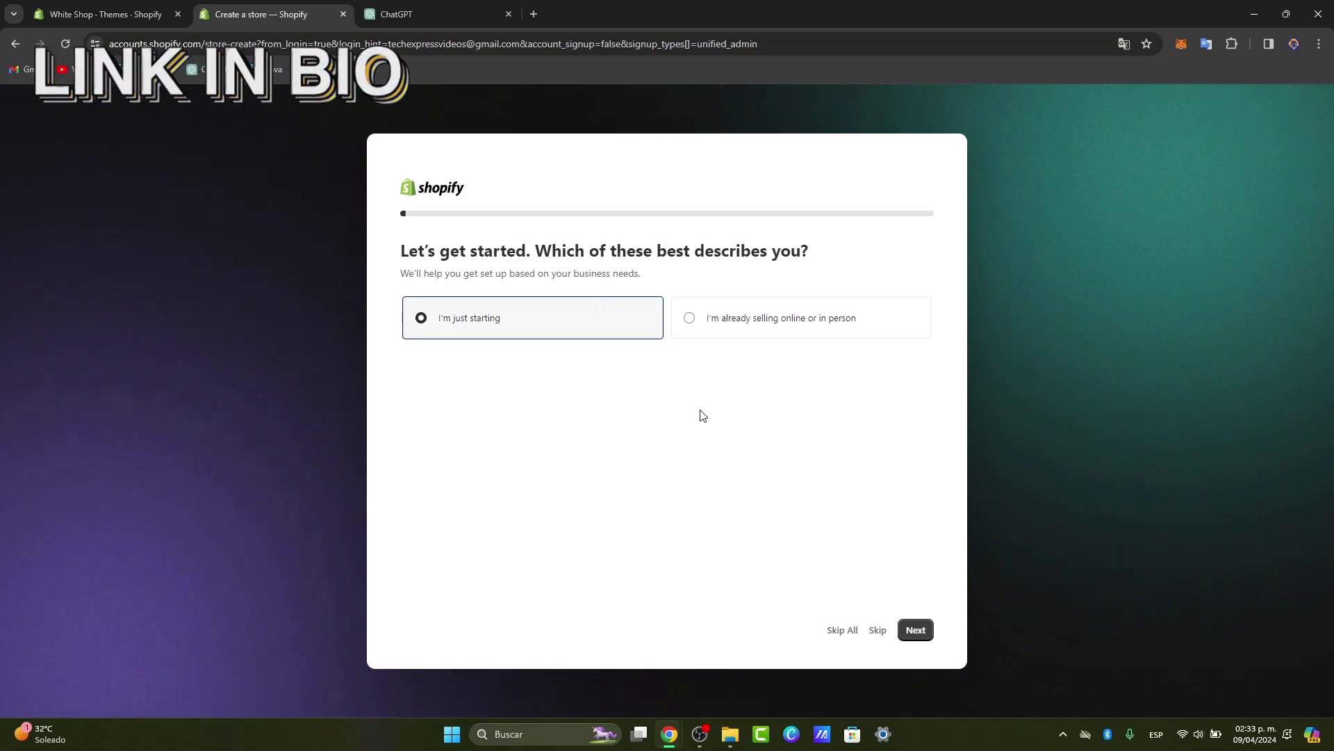
left_click(926, 629)
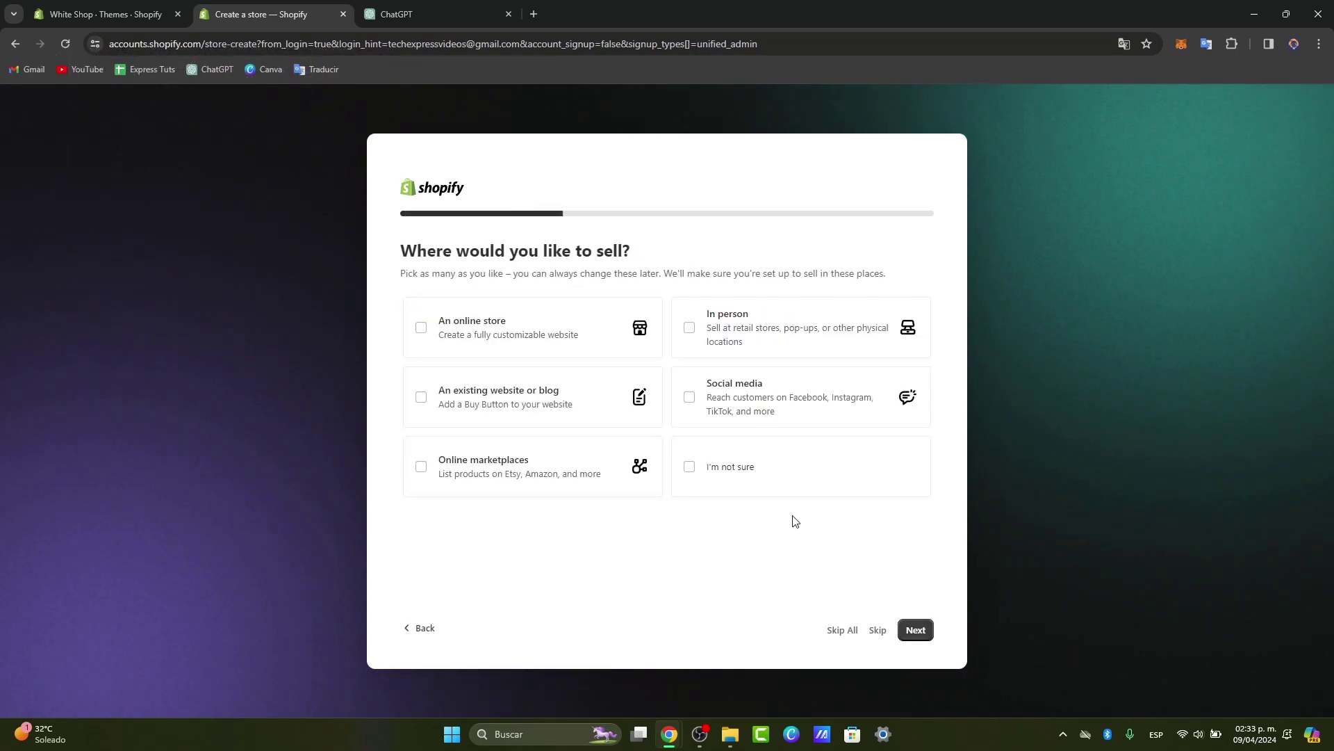
left_click(561, 339)
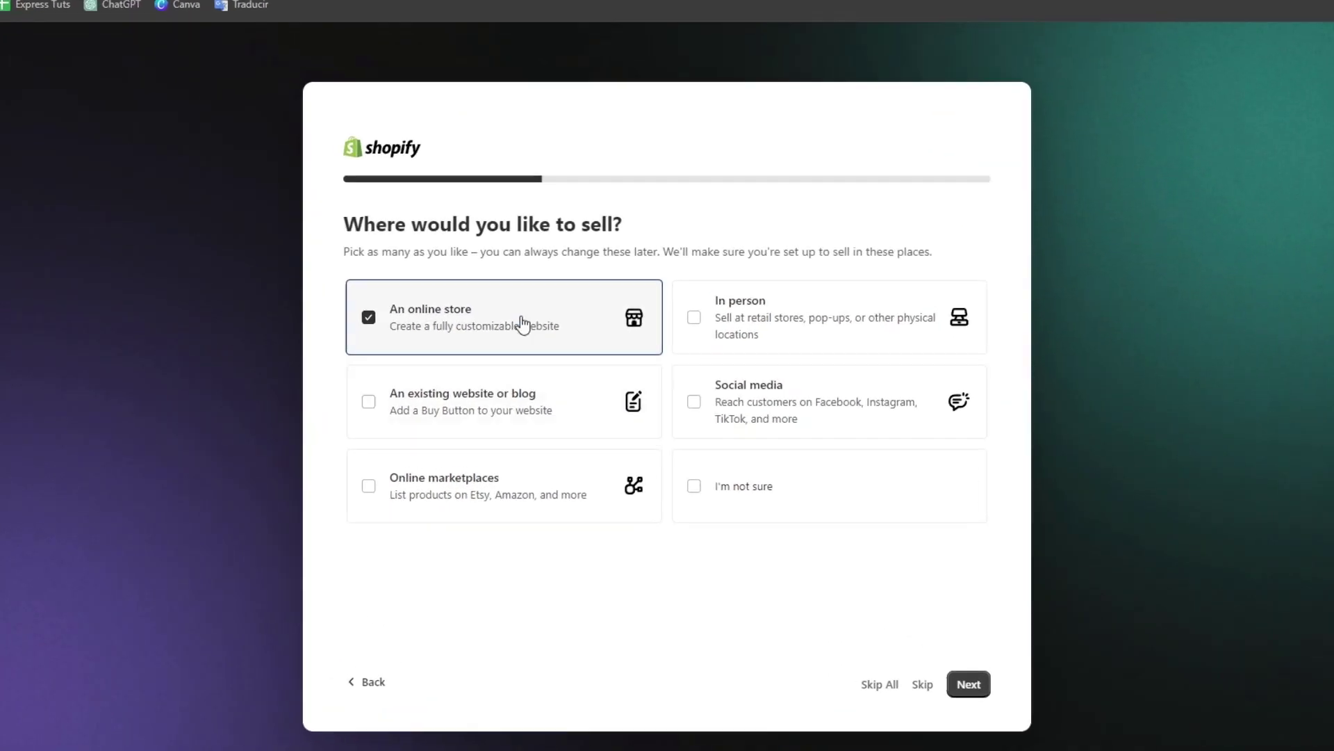
left_click(980, 704)
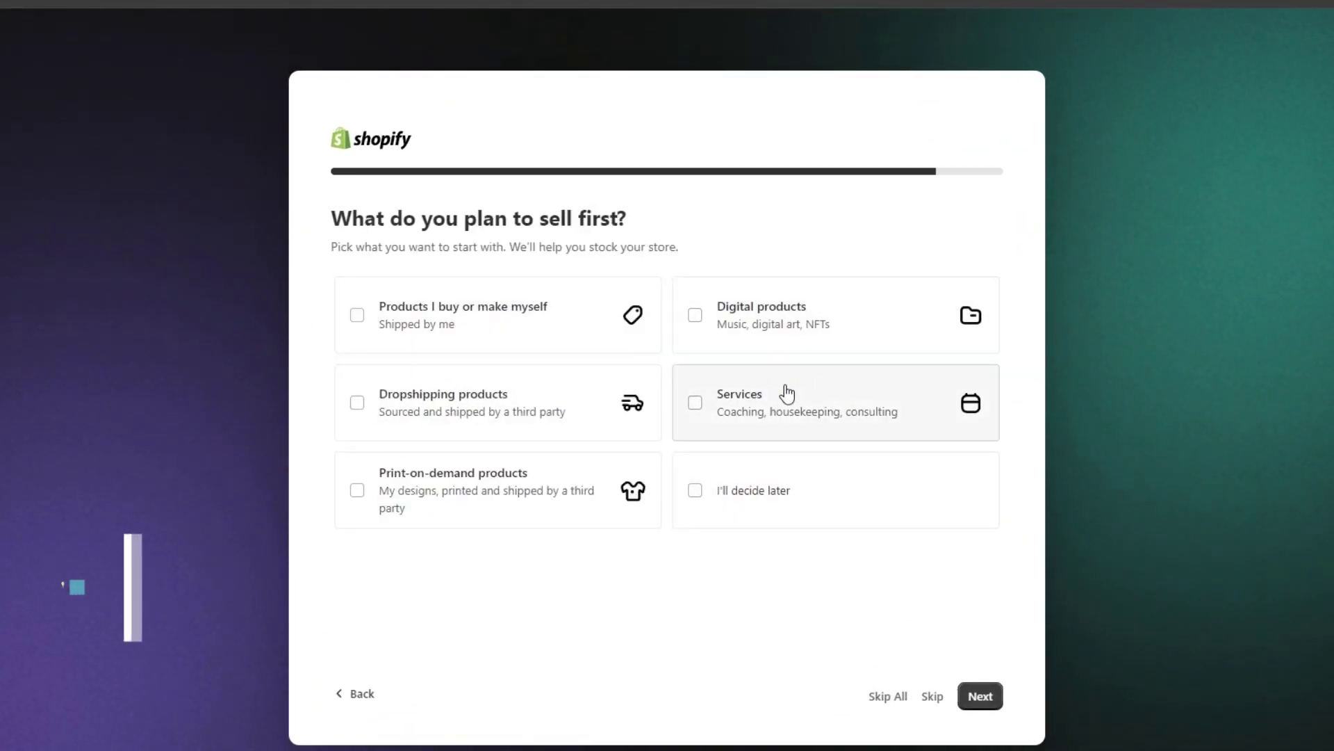
left_click(542, 421)
left_click(980, 695)
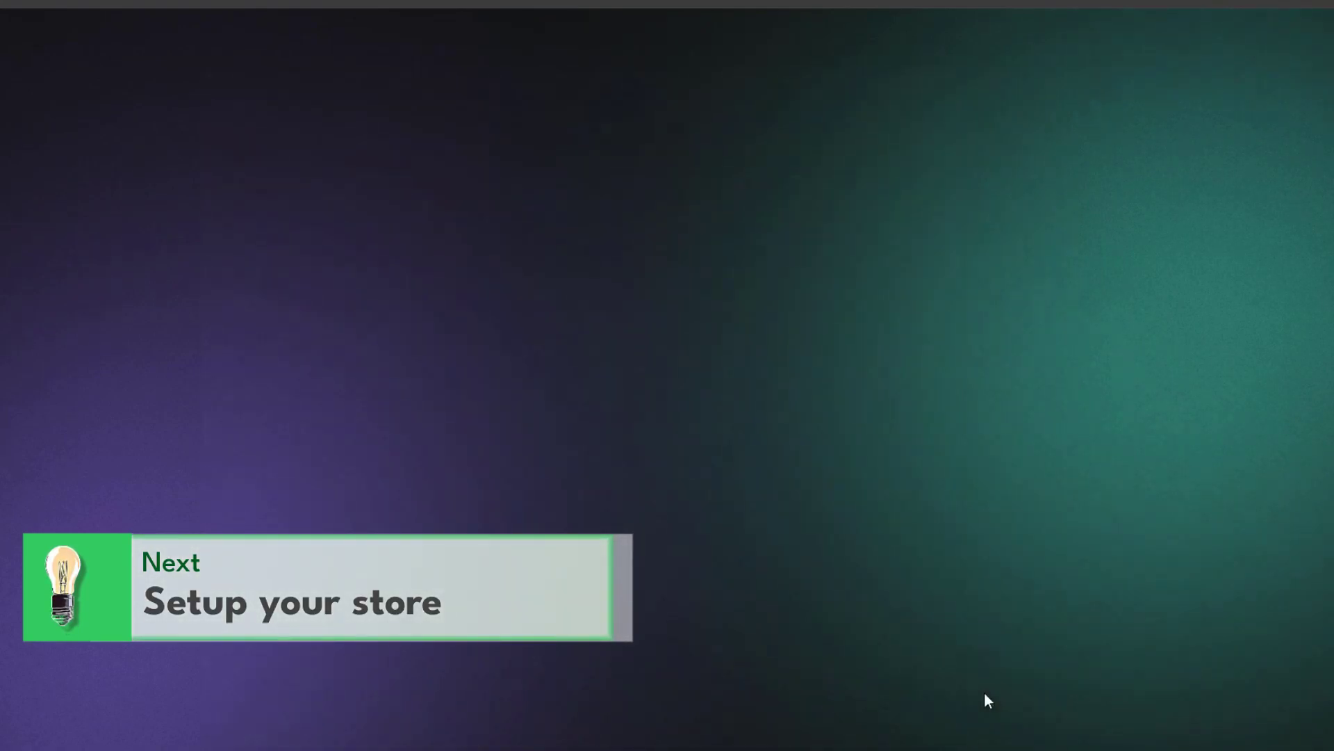
left_click(829, 541)
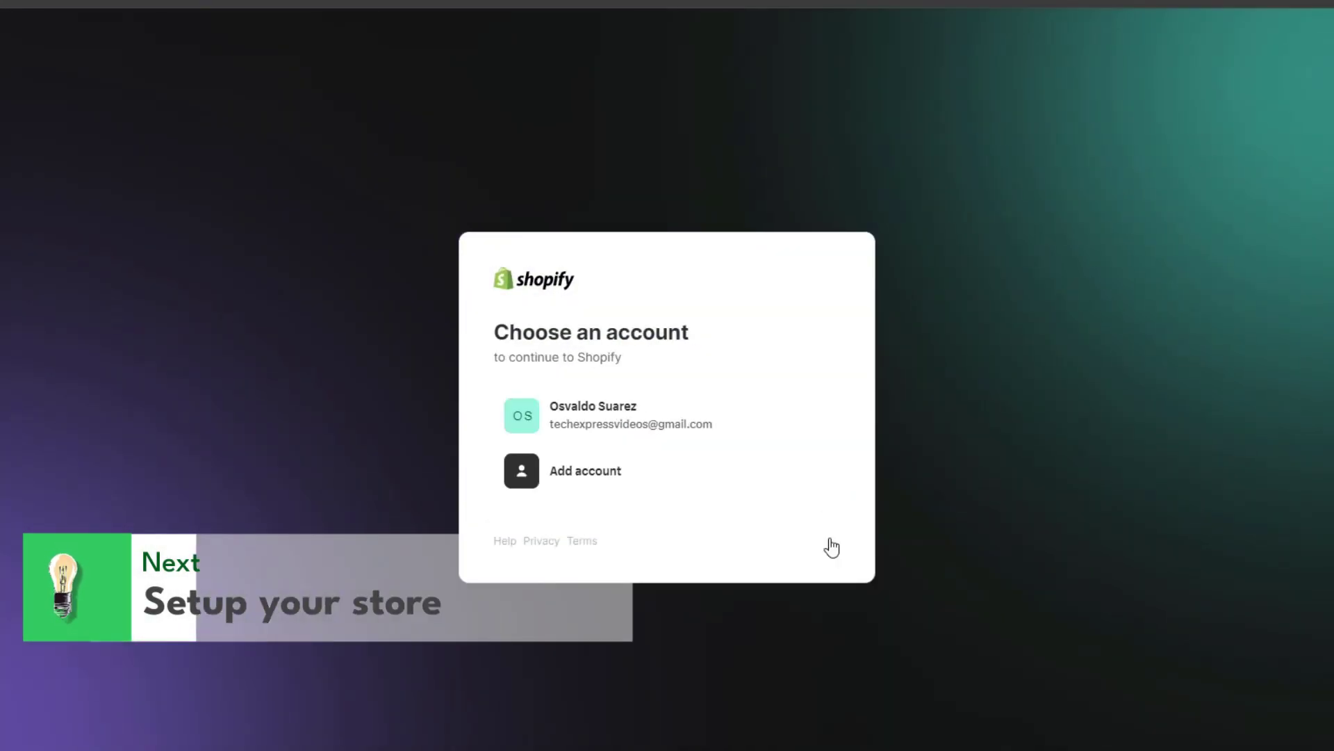
left_click(662, 419)
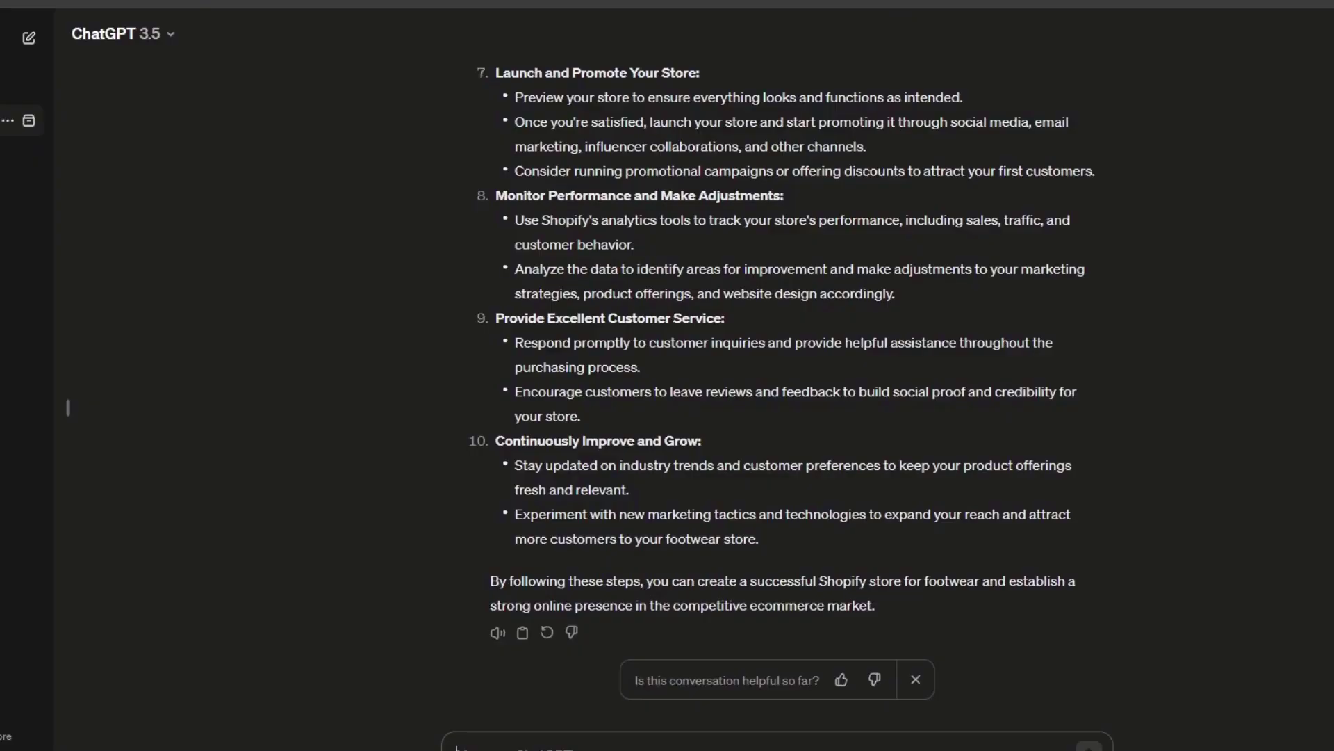
scroll(711, 579, "up", 15)
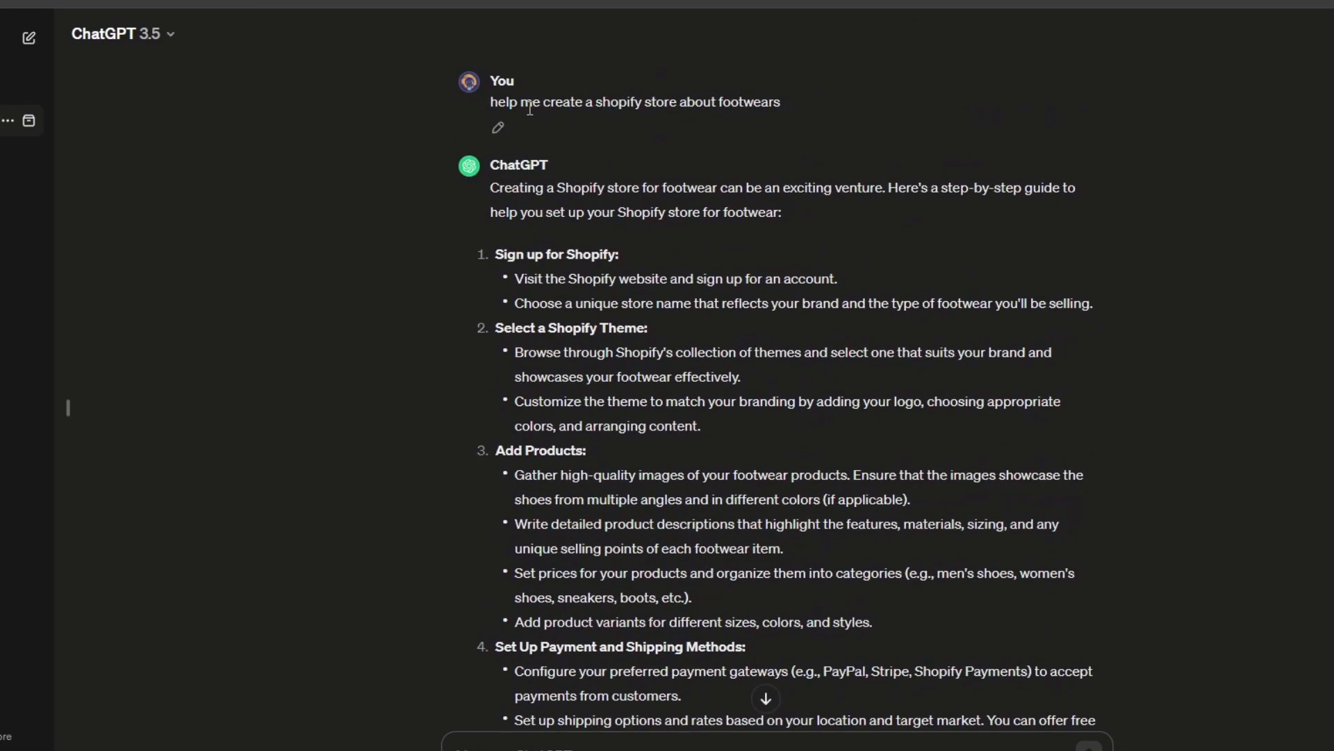
left_click_drag(529, 108, 757, 102)
left_click(797, 103)
left_click_drag(719, 102, 793, 108)
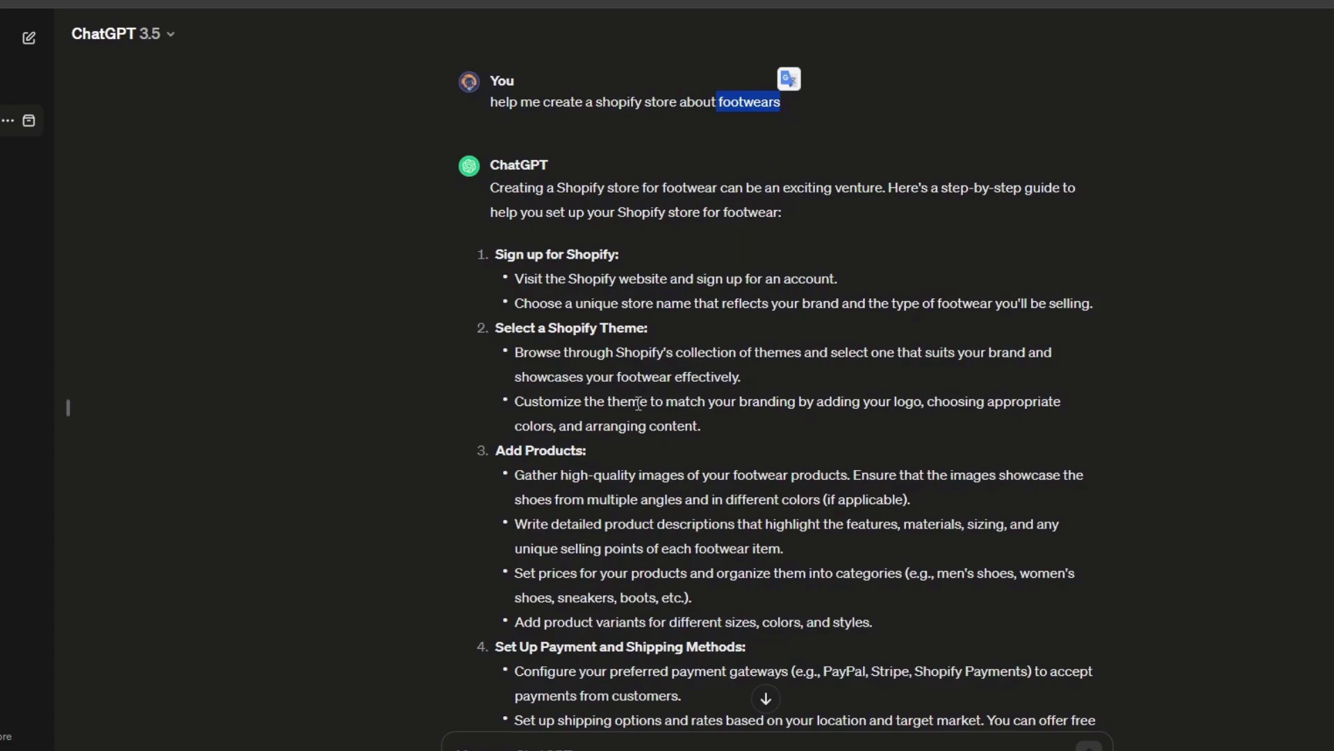
left_click_drag(559, 252, 619, 255)
left_click_drag(546, 328, 647, 328)
scroll(625, 417, "down", 1)
left_click_drag(540, 362, 746, 383)
scroll(716, 401, "down", 2)
left_click_drag(541, 506, 706, 511)
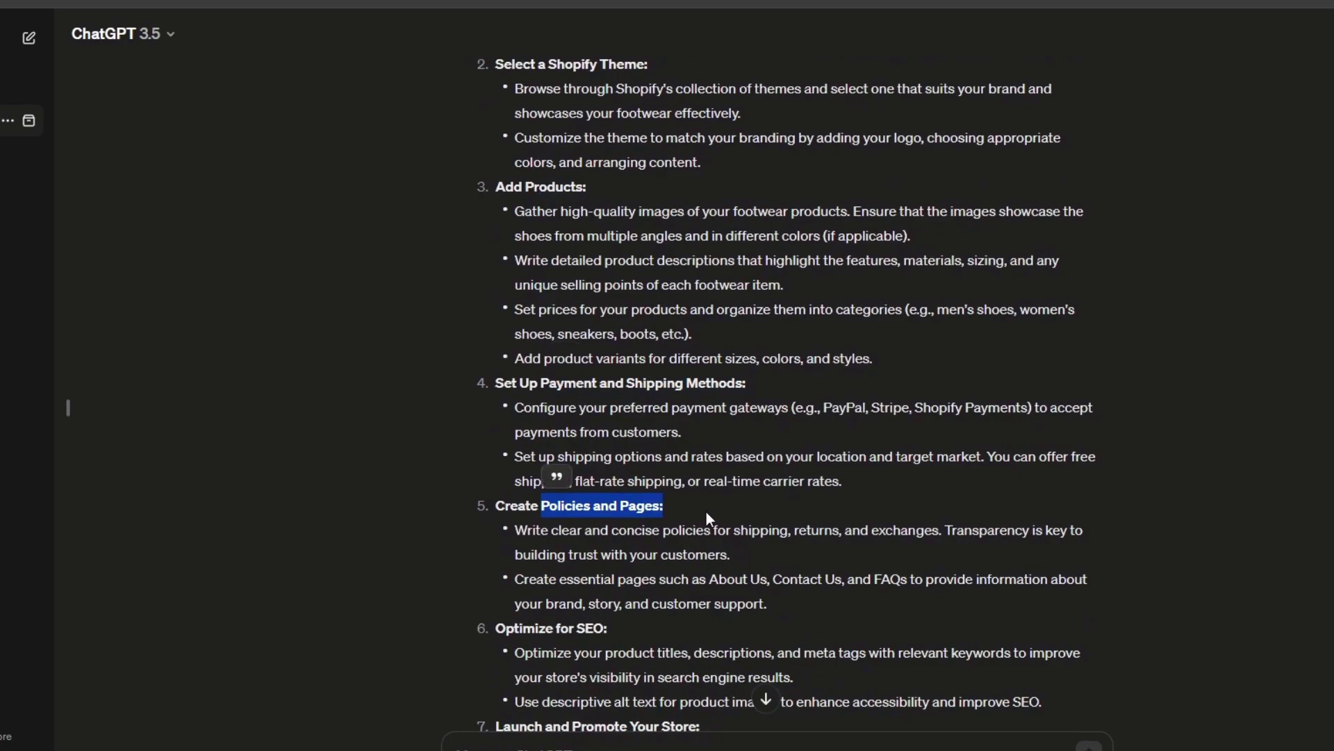
scroll(695, 507, "down", 2)
left_click_drag(551, 467, 607, 455)
scroll(695, 452, "down", 3)
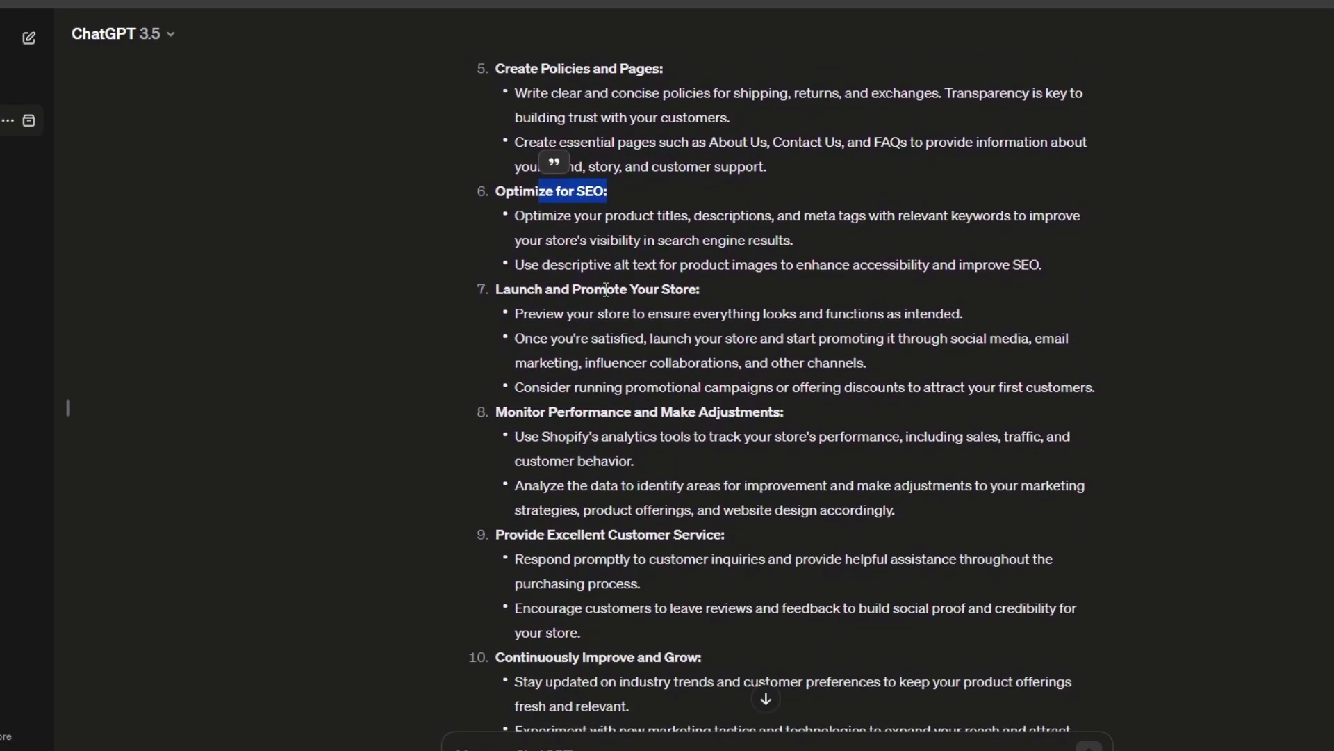
left_click_drag(796, 265, 607, 289)
left_click_drag(602, 413, 781, 412)
left_click_drag(603, 534, 759, 559)
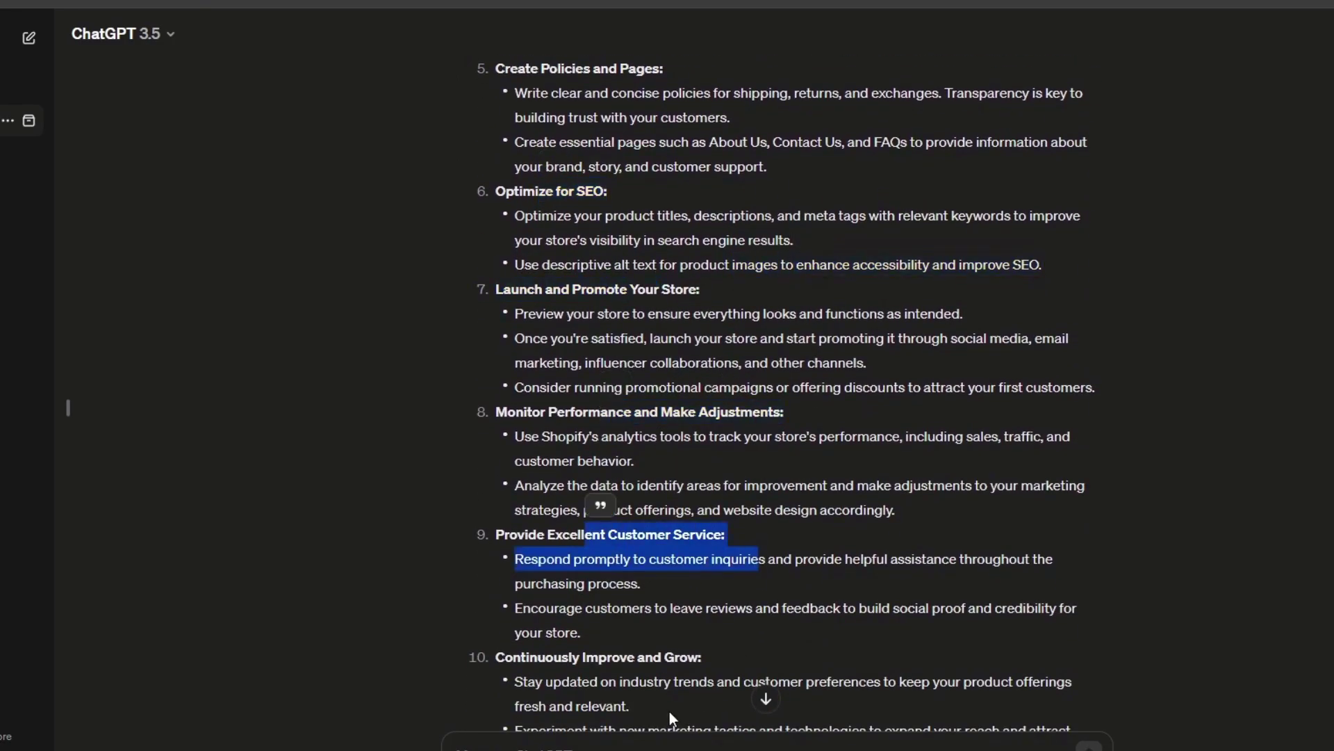
left_click_drag(598, 657, 811, 657)
scroll(814, 656, "down", 3)
left_click(955, 627)
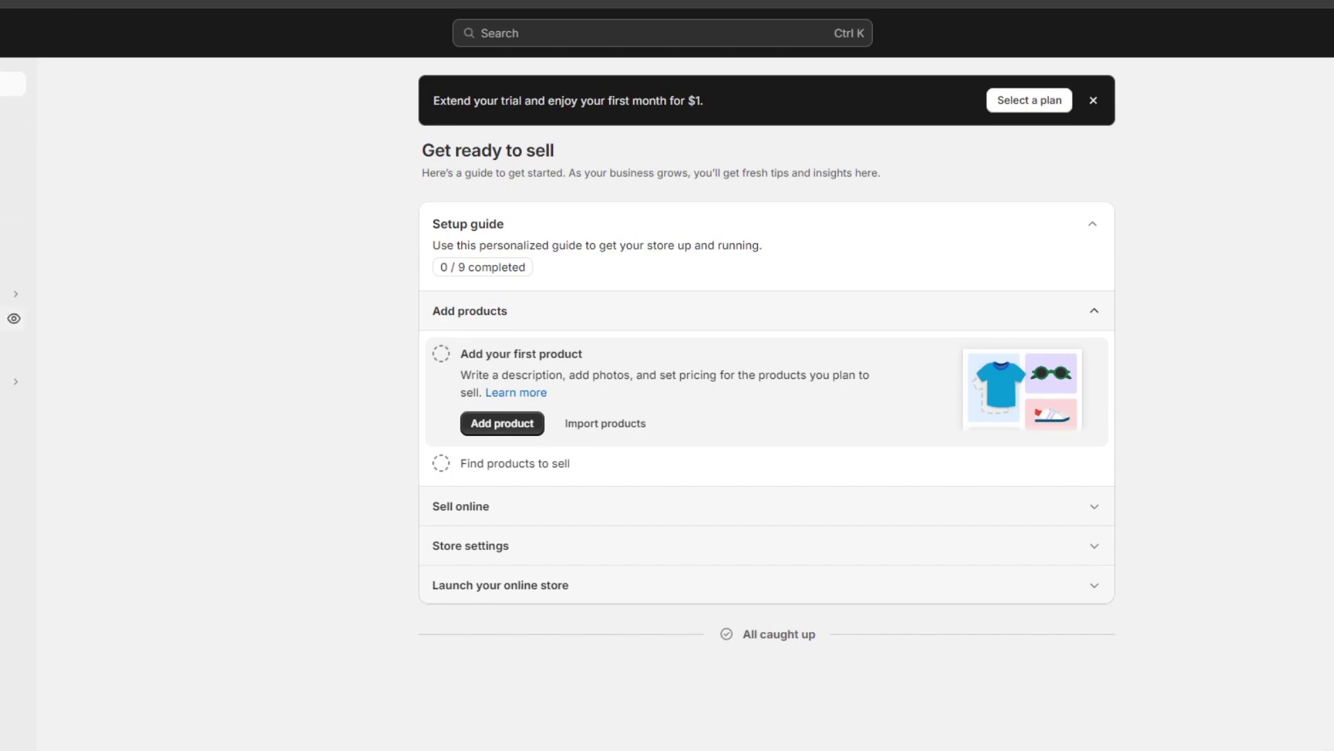
Step: Browse the apps suggested for the store, scrolling down the list
left_click(7, 407)
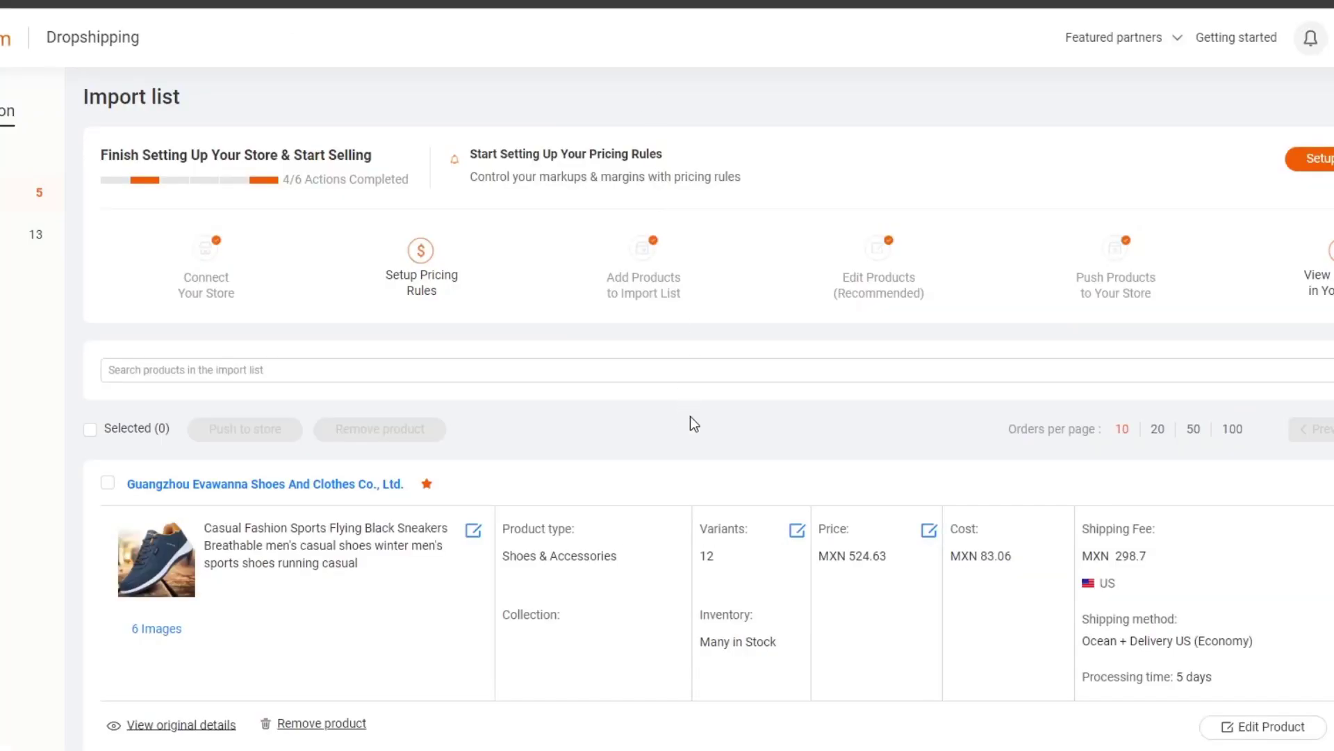
scroll(691, 415, "down", 2)
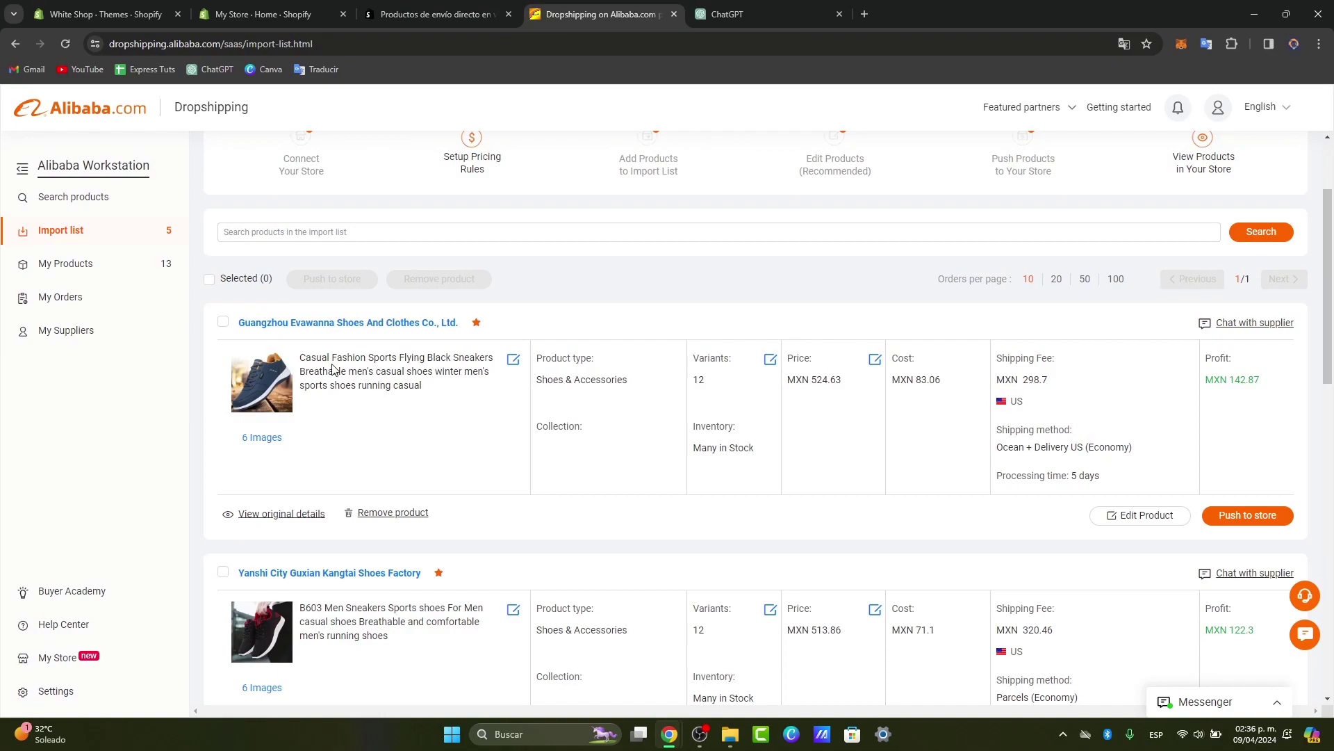
Step: Review the black sneakers' variants, then push the selected products to the Shopify store
left_click(1175, 514)
left_click(795, 133)
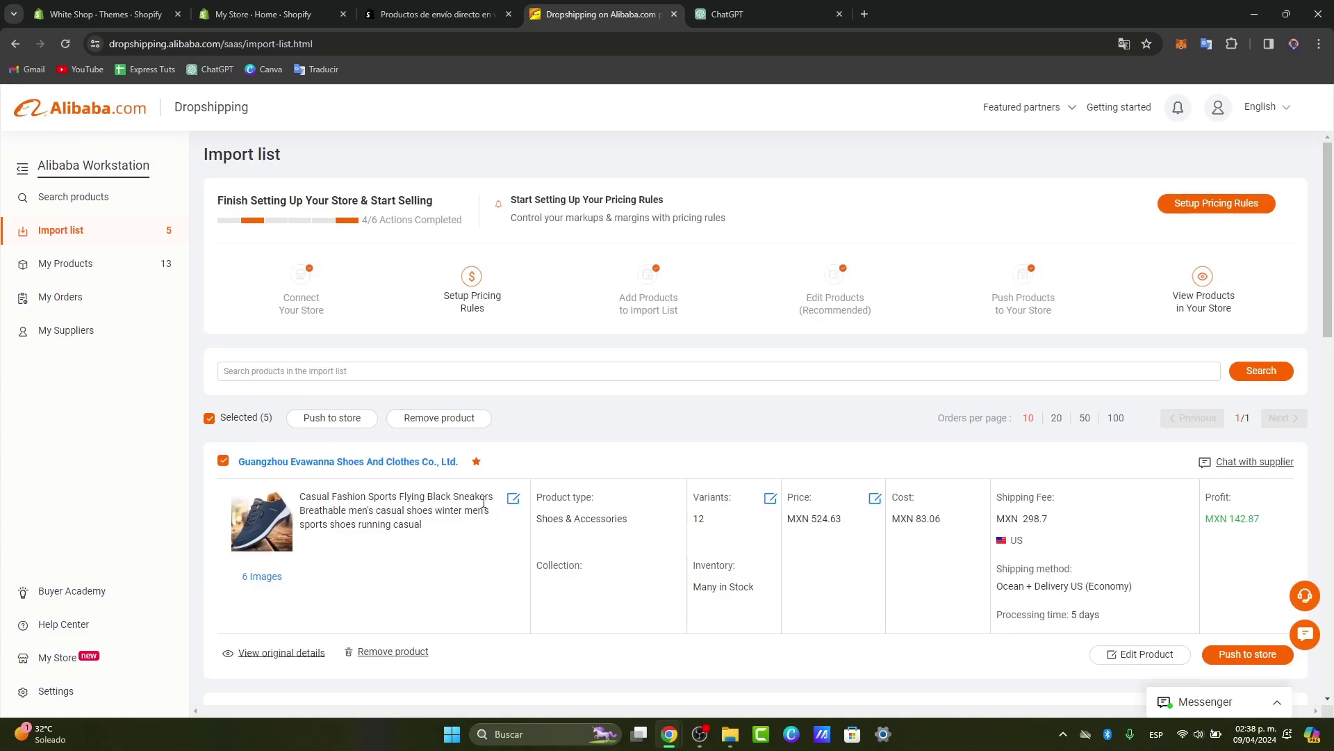
scroll(486, 498, "down", 10)
scroll(882, 337, "up", 10)
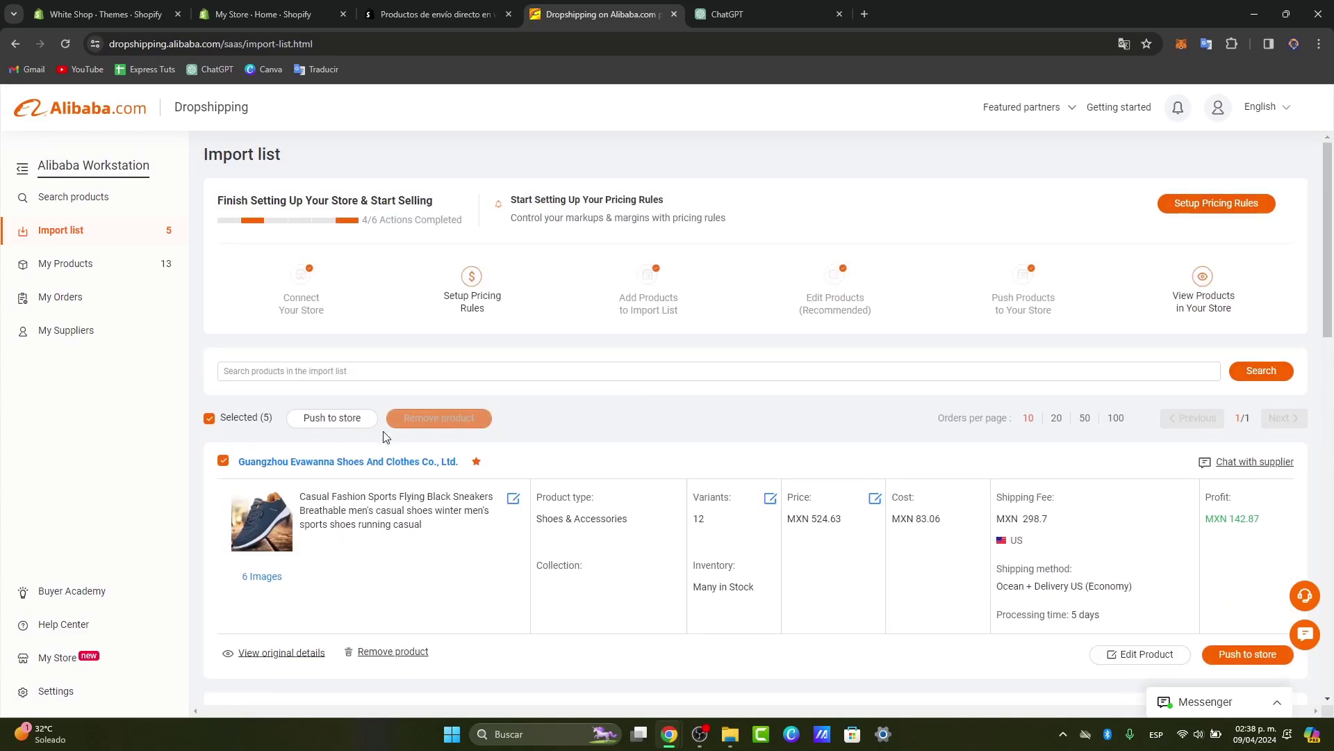
left_click(343, 426)
left_click(478, 414)
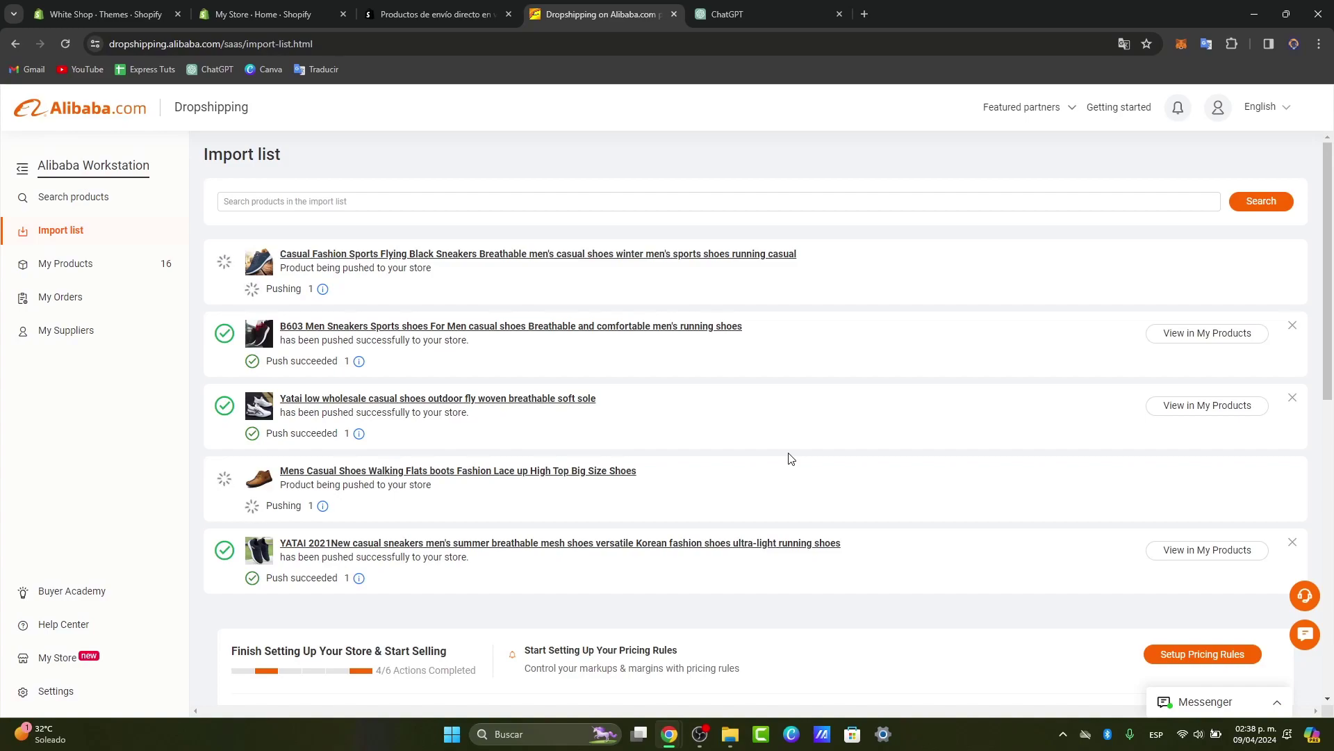
Step: Check the store's Orders and Products pages, then open and exit the Dawn theme editor
left_click(271, 14)
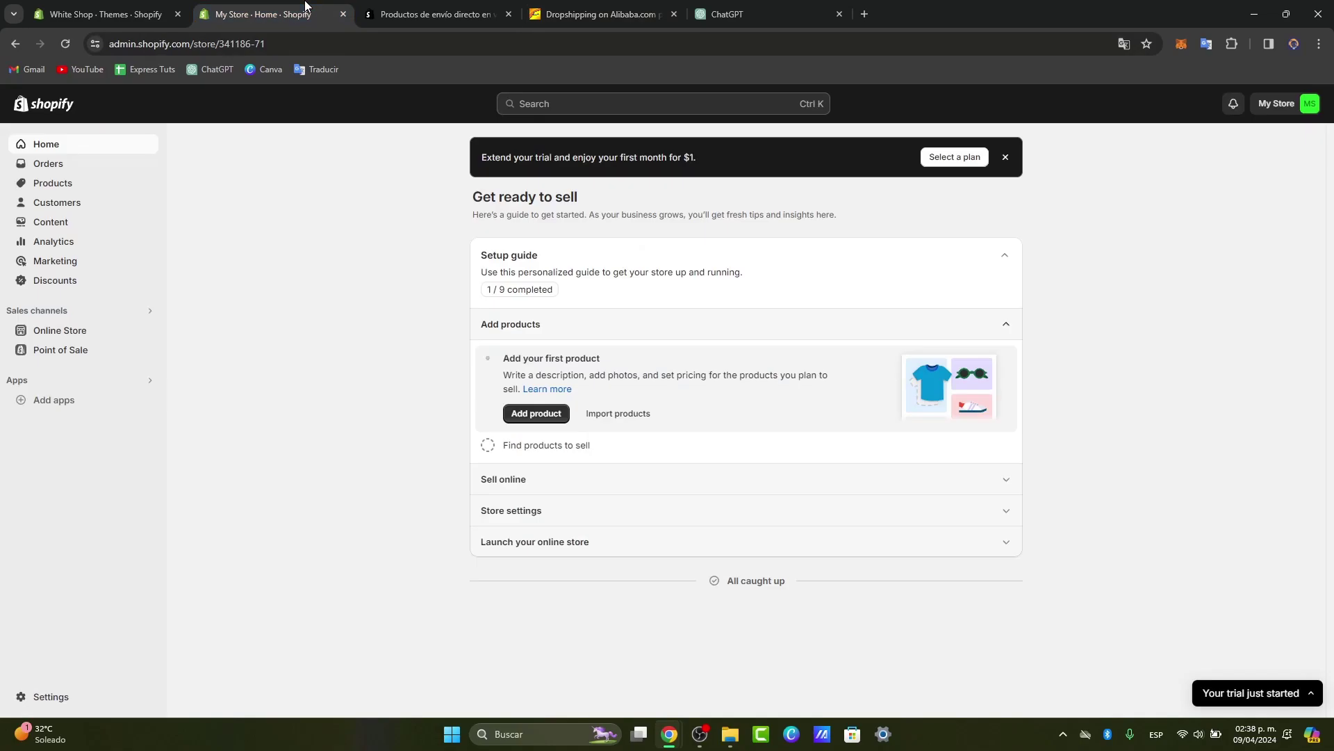
left_click(95, 170)
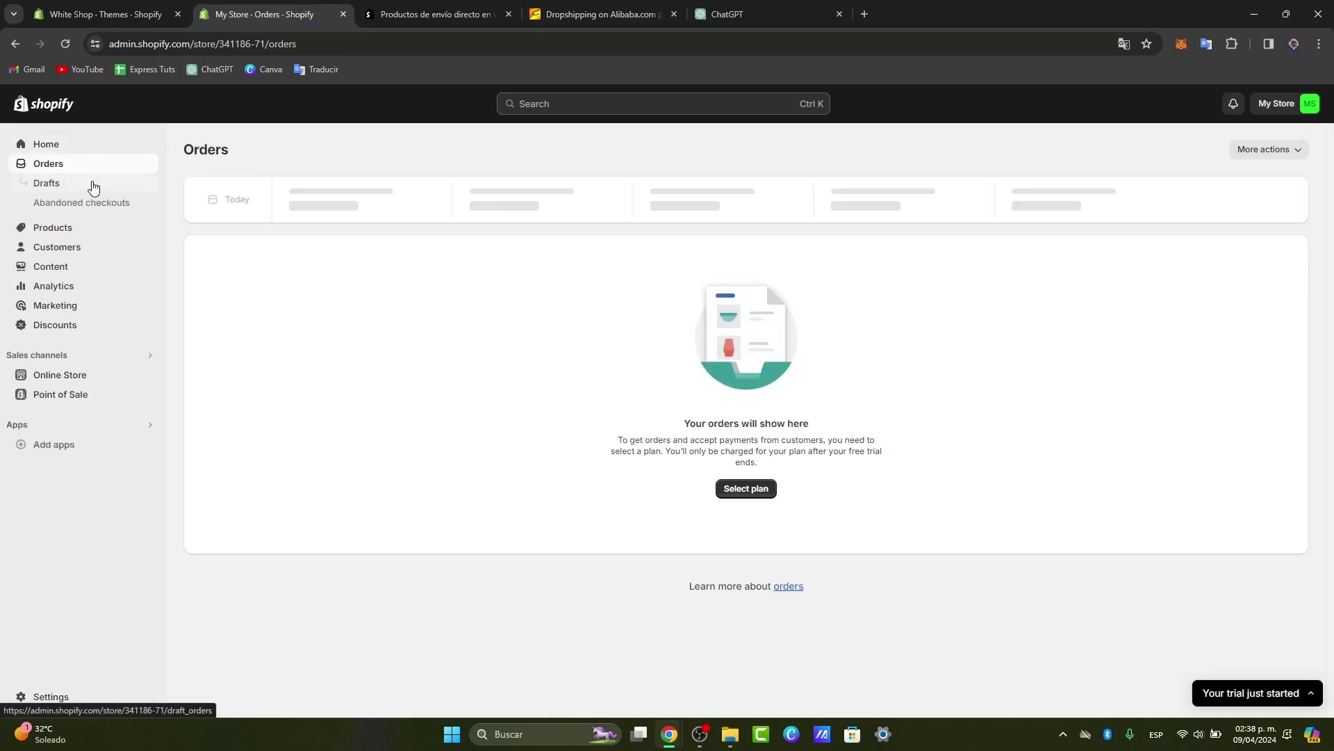
left_click(66, 222)
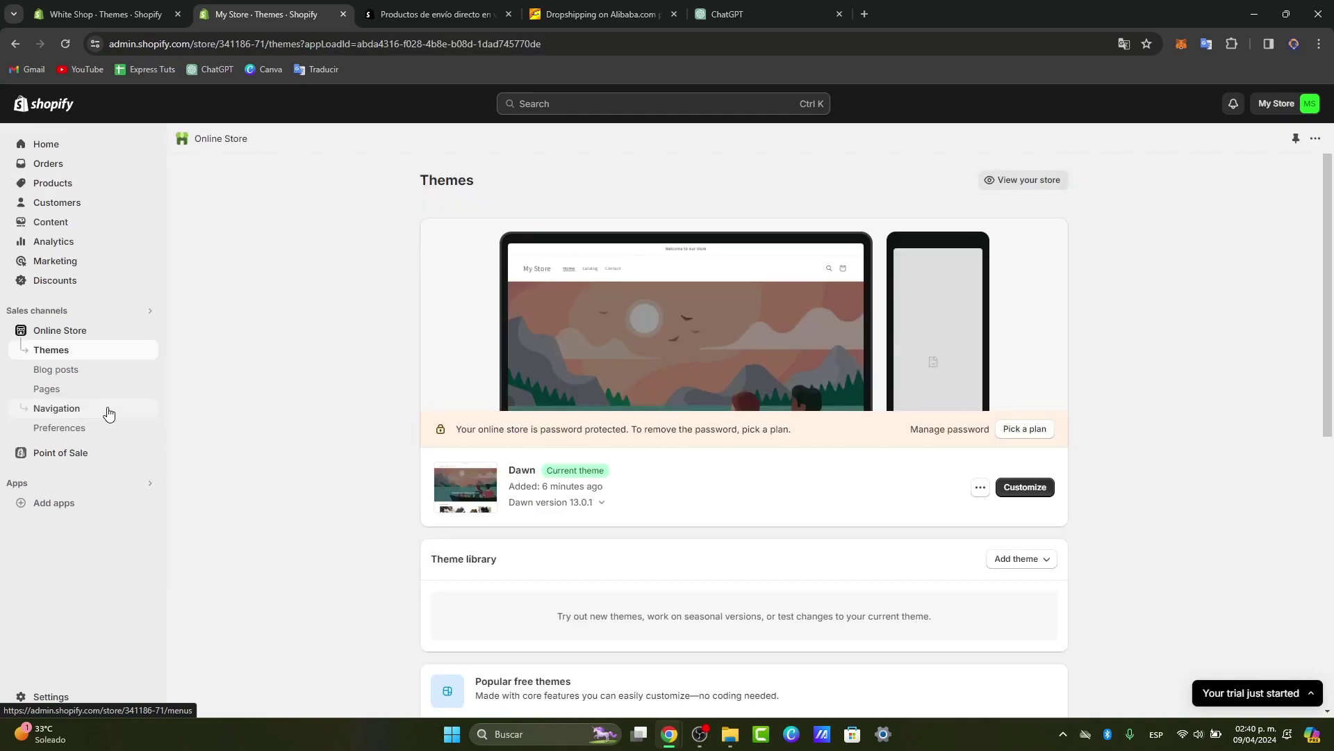
left_click(1046, 493)
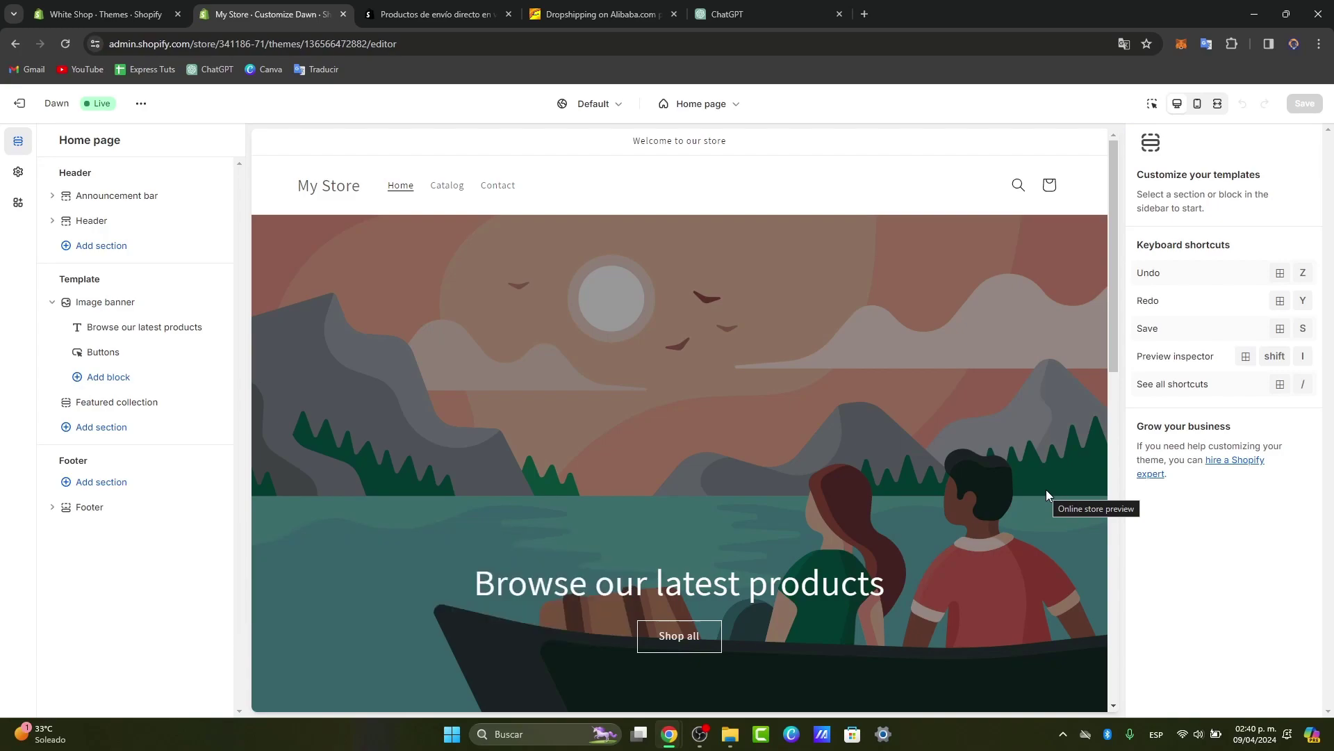
left_click(21, 99)
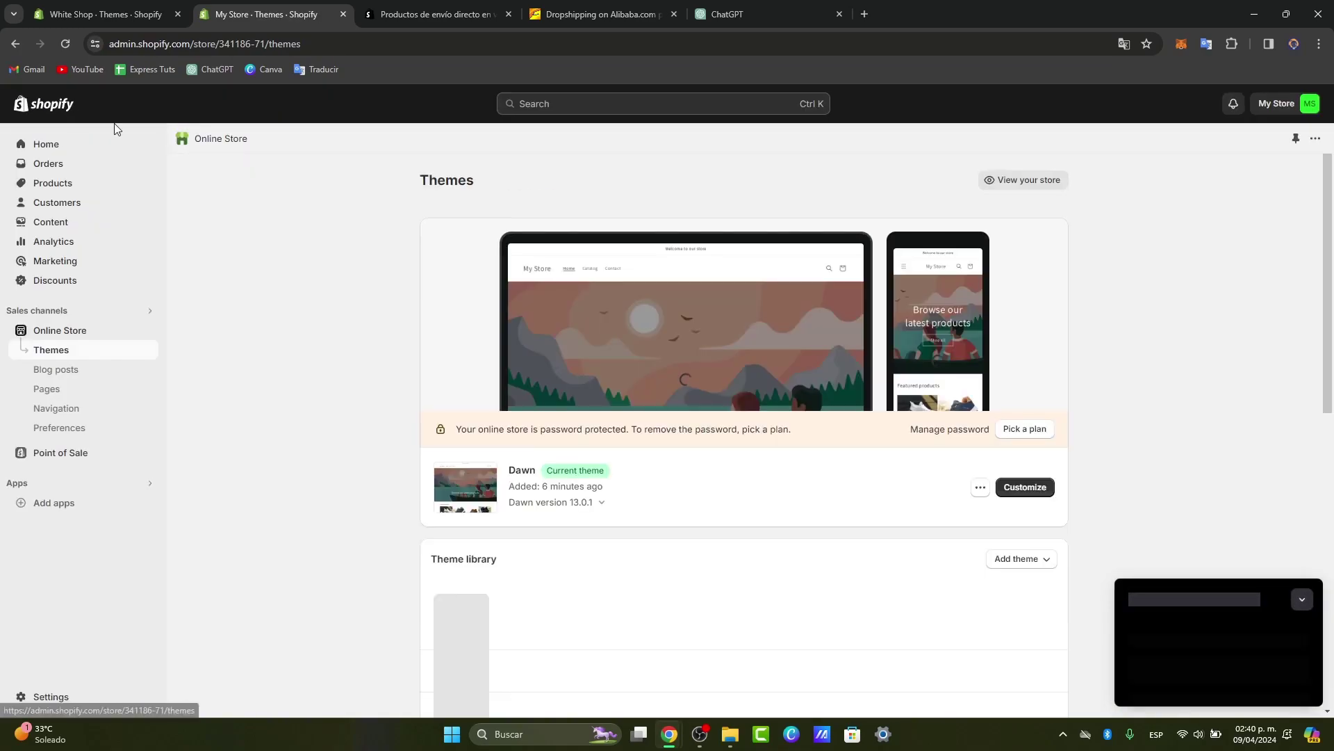
Step: Scroll through the Theme Store's list of 188 themes
scroll(959, 450, "down", 4)
scroll(962, 455, "down", 4)
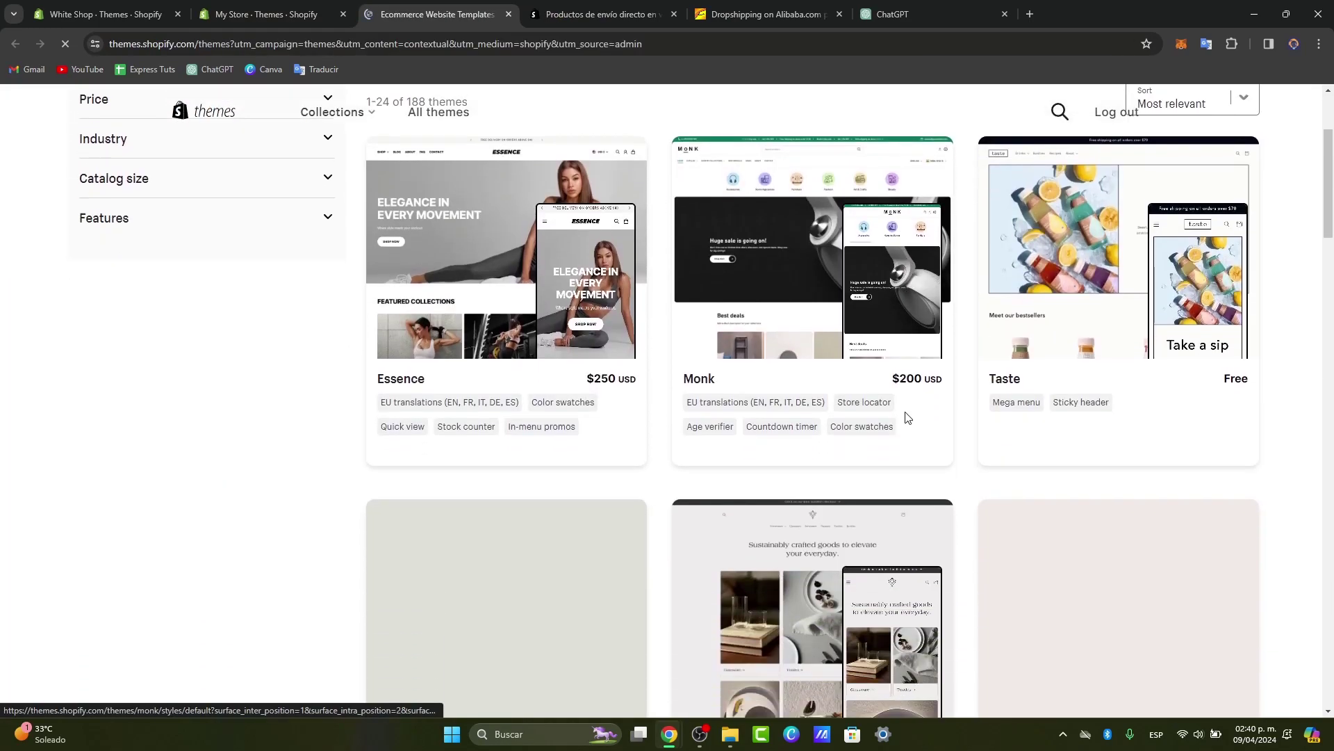
scroll(907, 417, "up", 1)
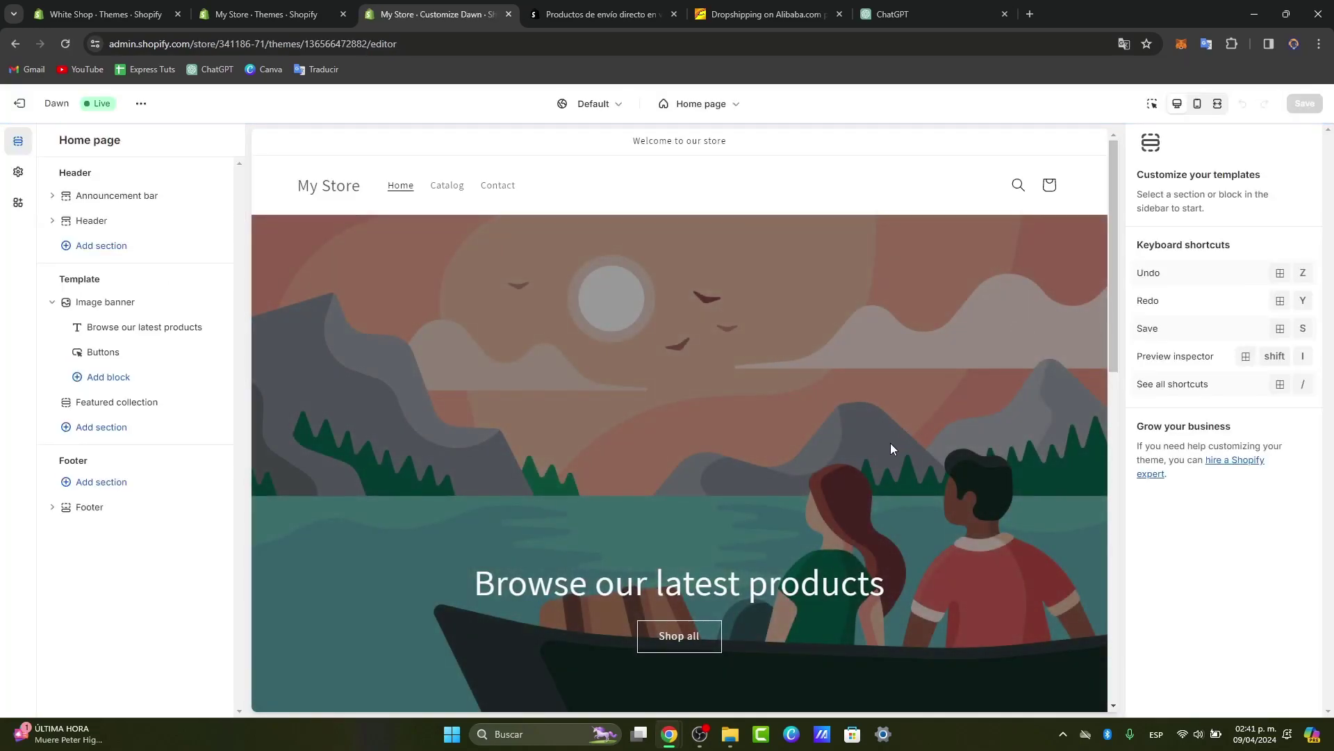
Step: Add a Rich text section under Featured collection and select its placeholder brand text
scroll(890, 446, "down", 8)
scroll(893, 448, "down", 4)
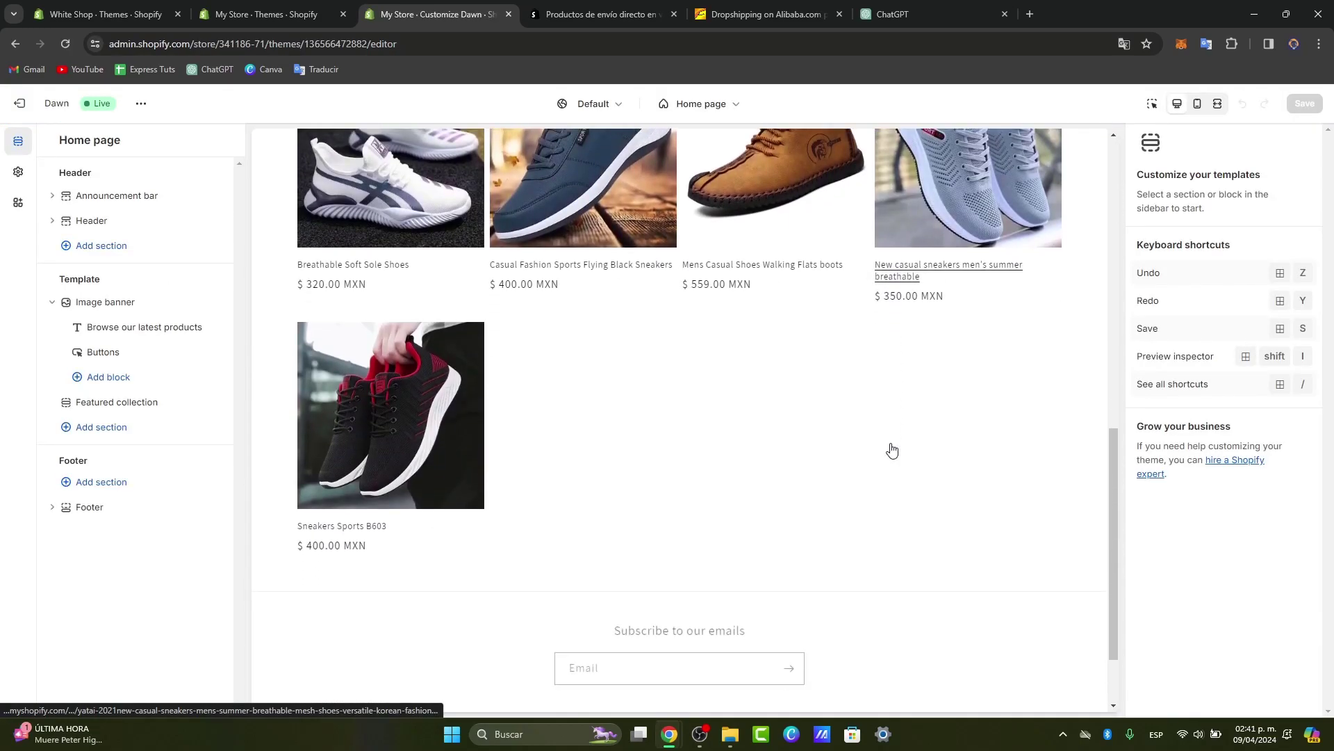
scroll(877, 459, "up", 12)
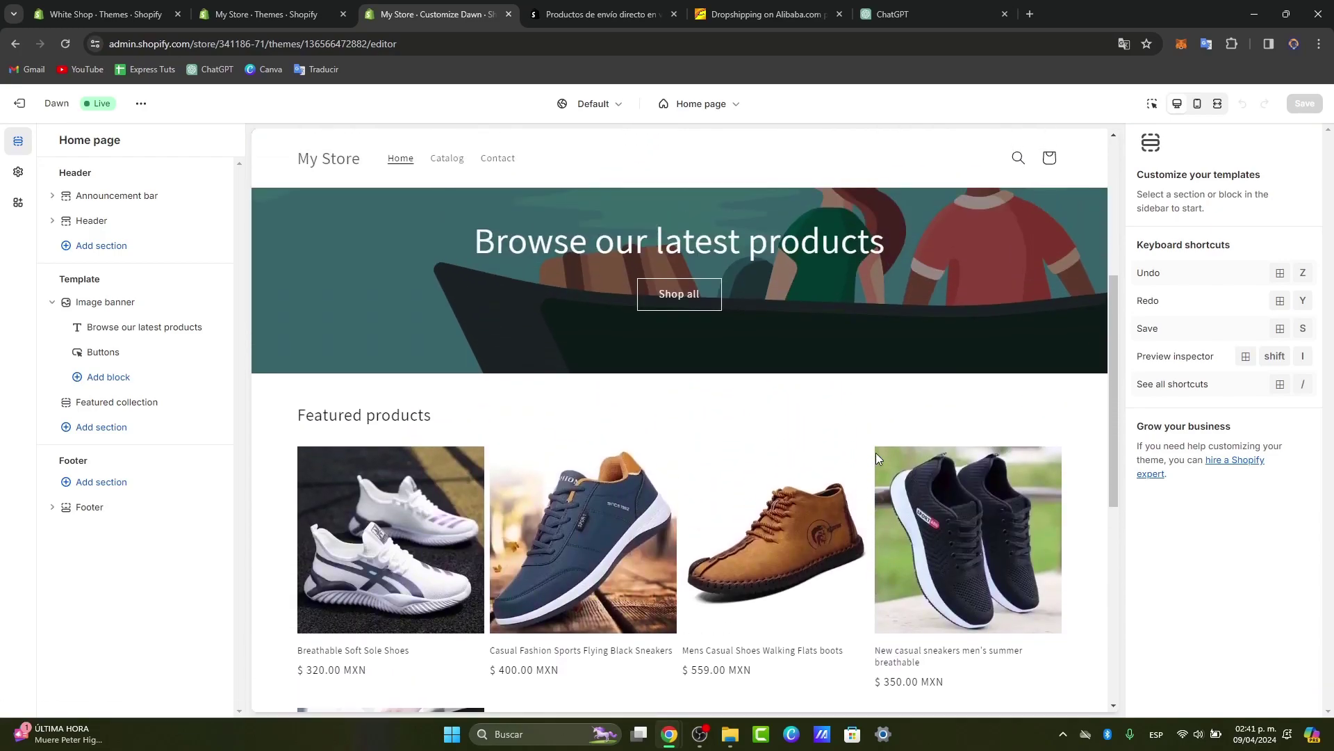
left_click(124, 433)
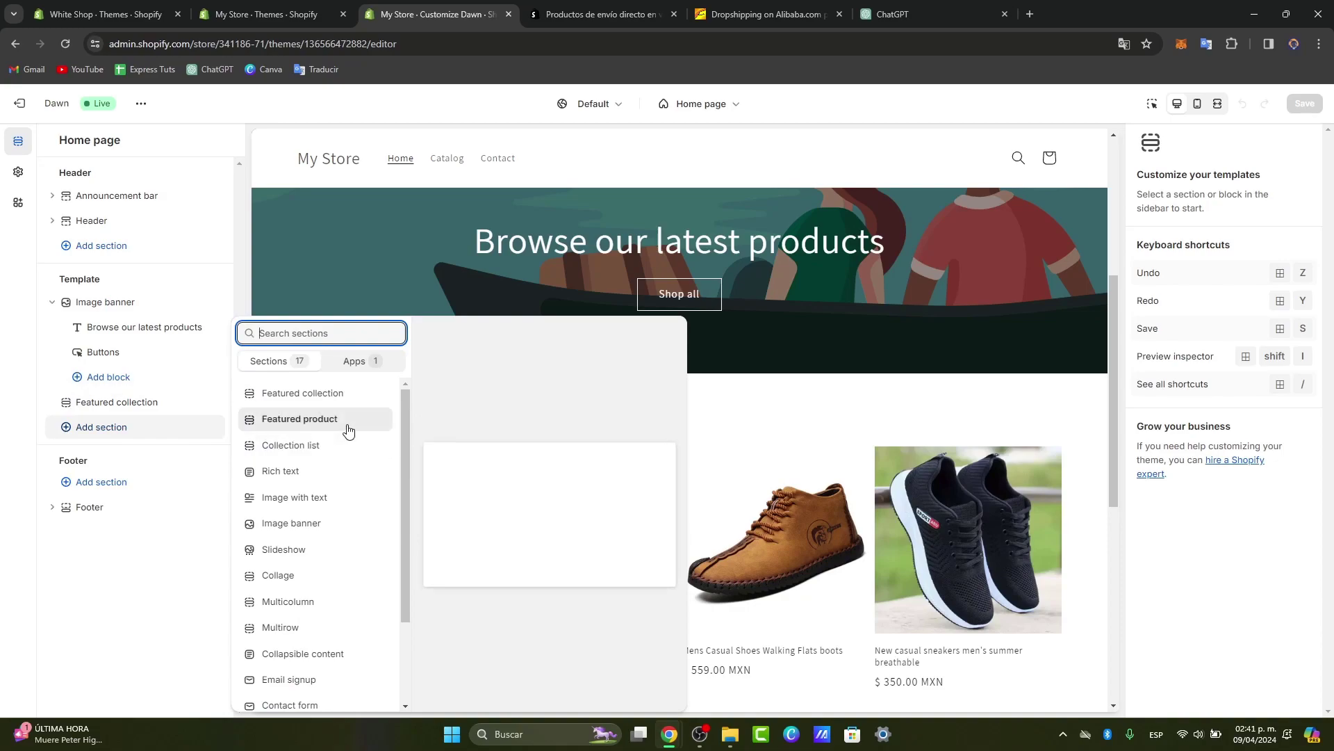
left_click(348, 476)
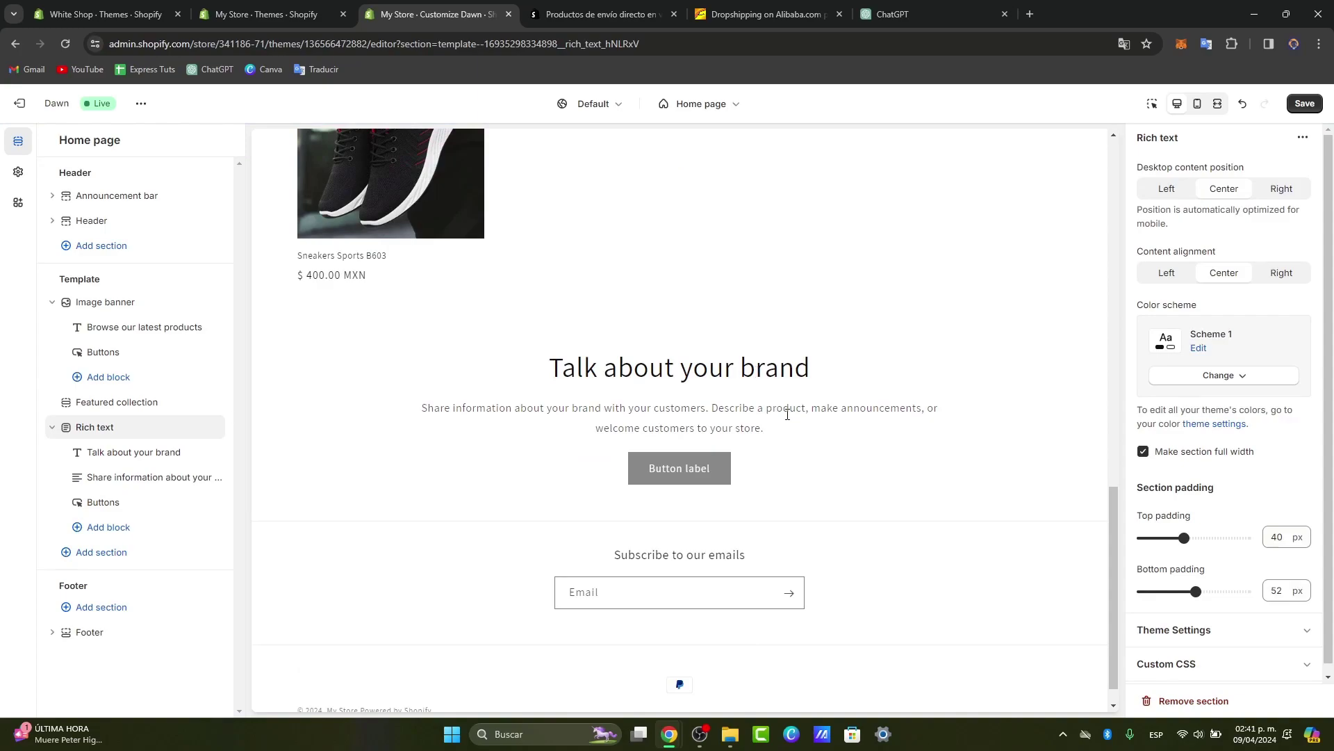
left_click_drag(769, 427, 553, 360)
key("ctrl+c")
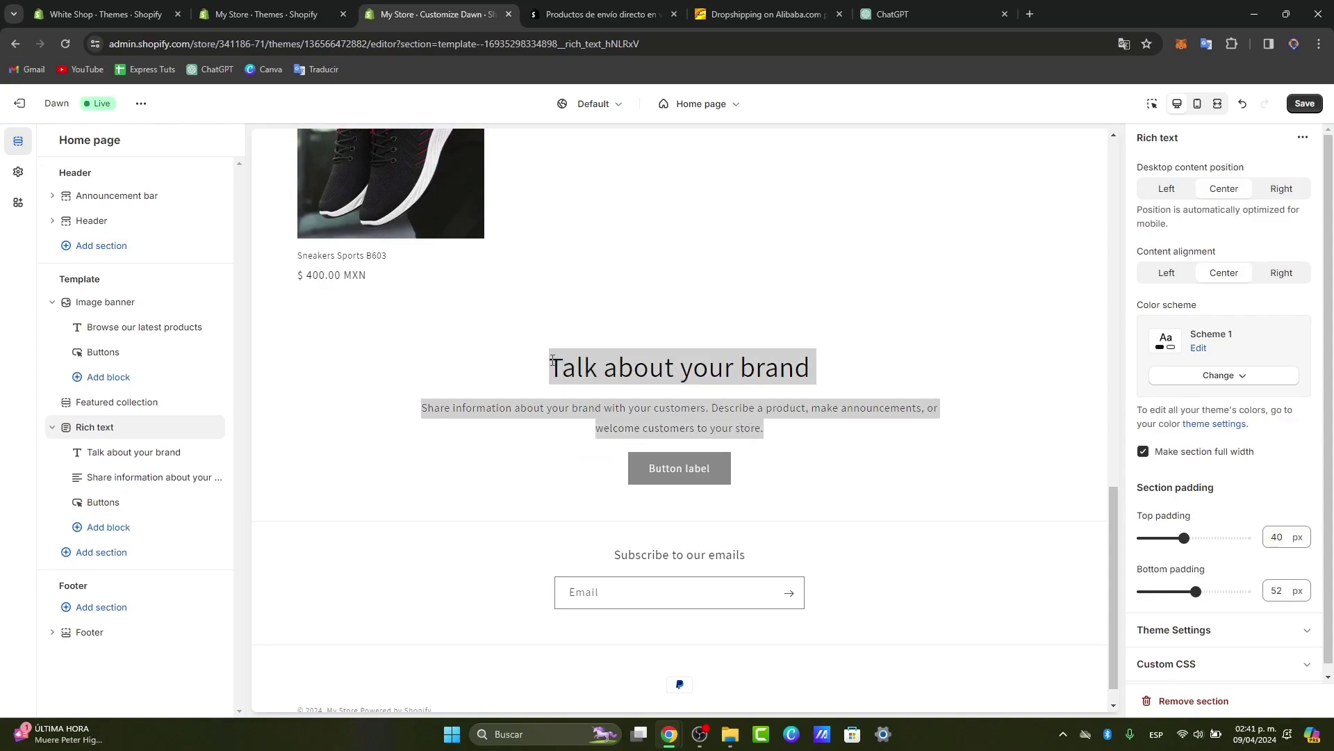
left_click(897, 14)
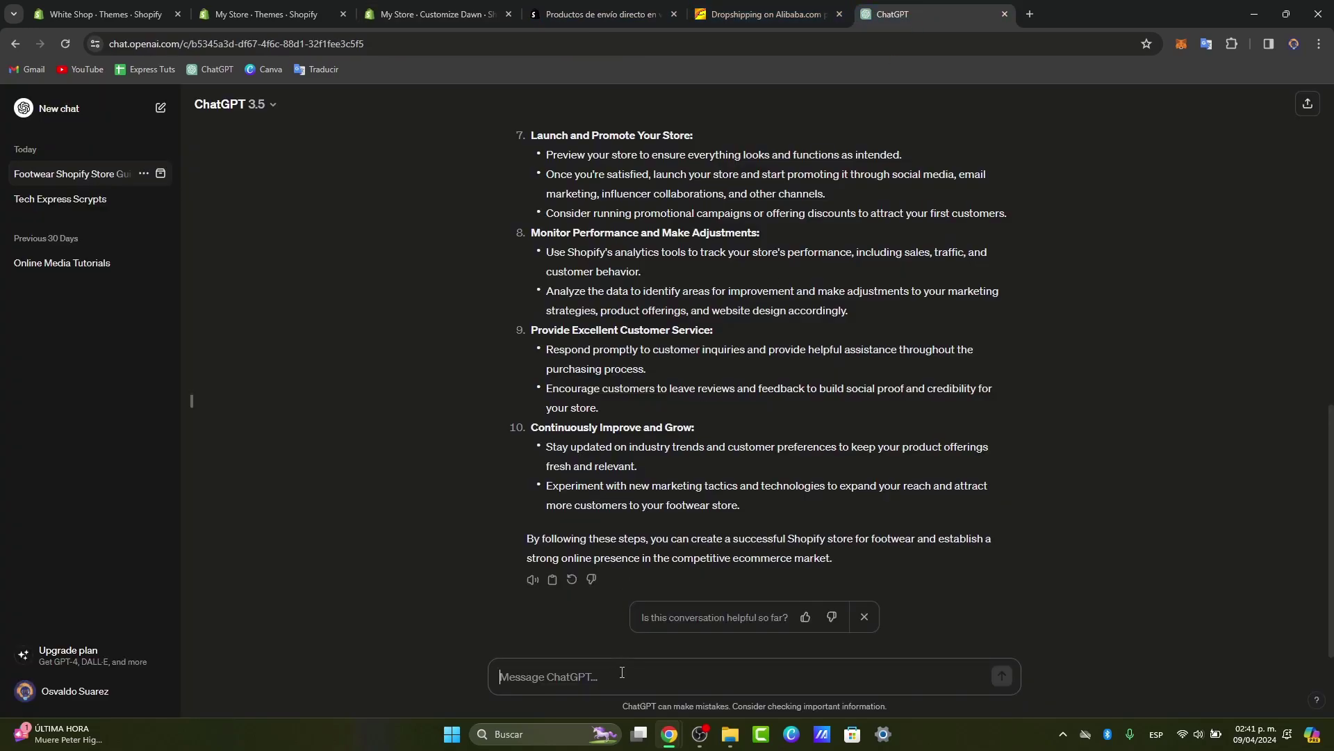
Step: Ask ChatGPT to 'help me fill this info in a professional way:' with the pasted brand text, then select its reply
type("help me")
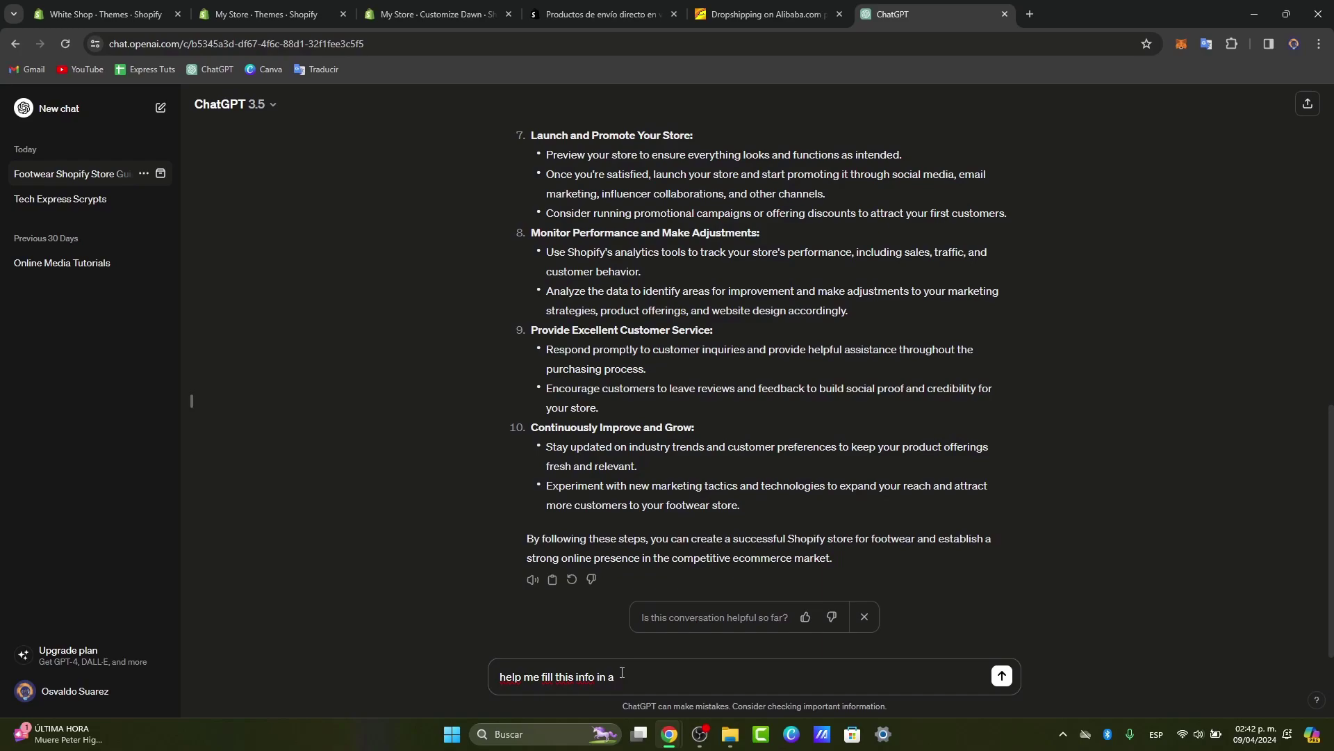
type("fill this info in a professional way:")
key("ctrl+v")
key("Return")
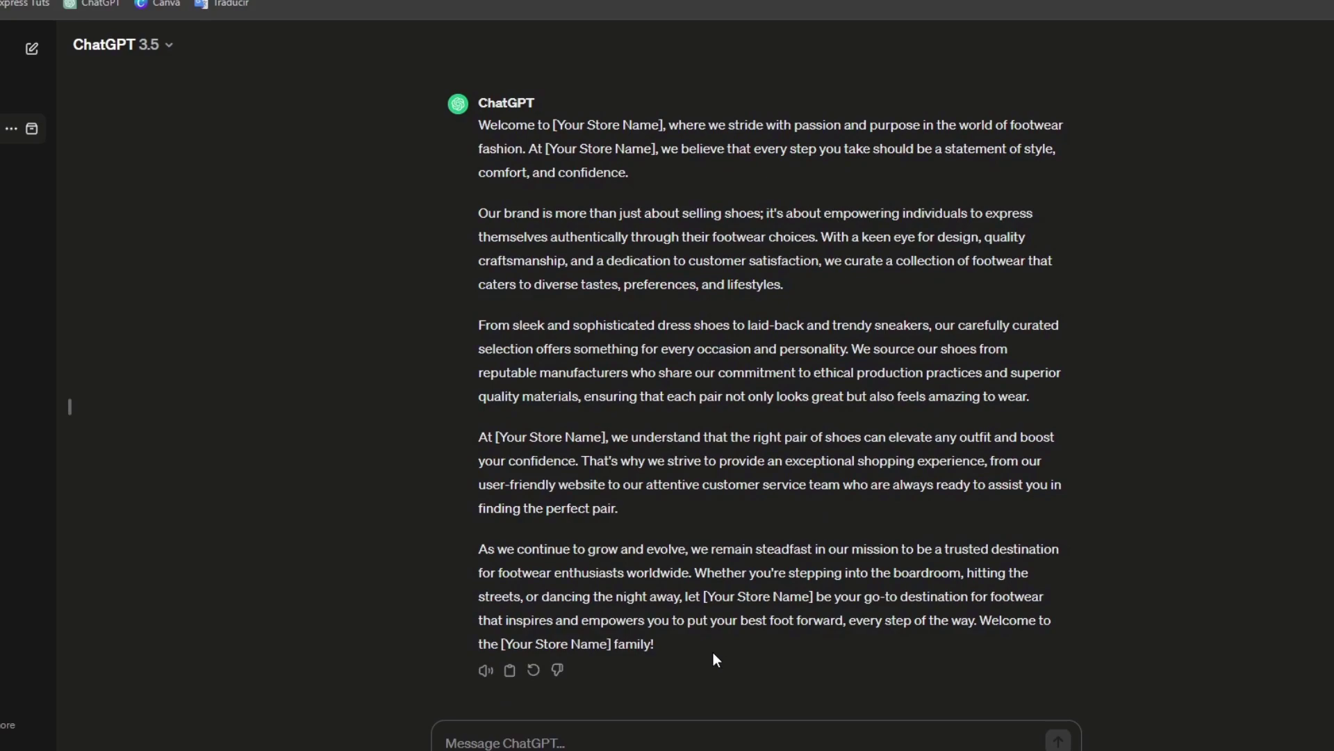
left_click_drag(716, 657, 479, 125)
key("ctrl+c")
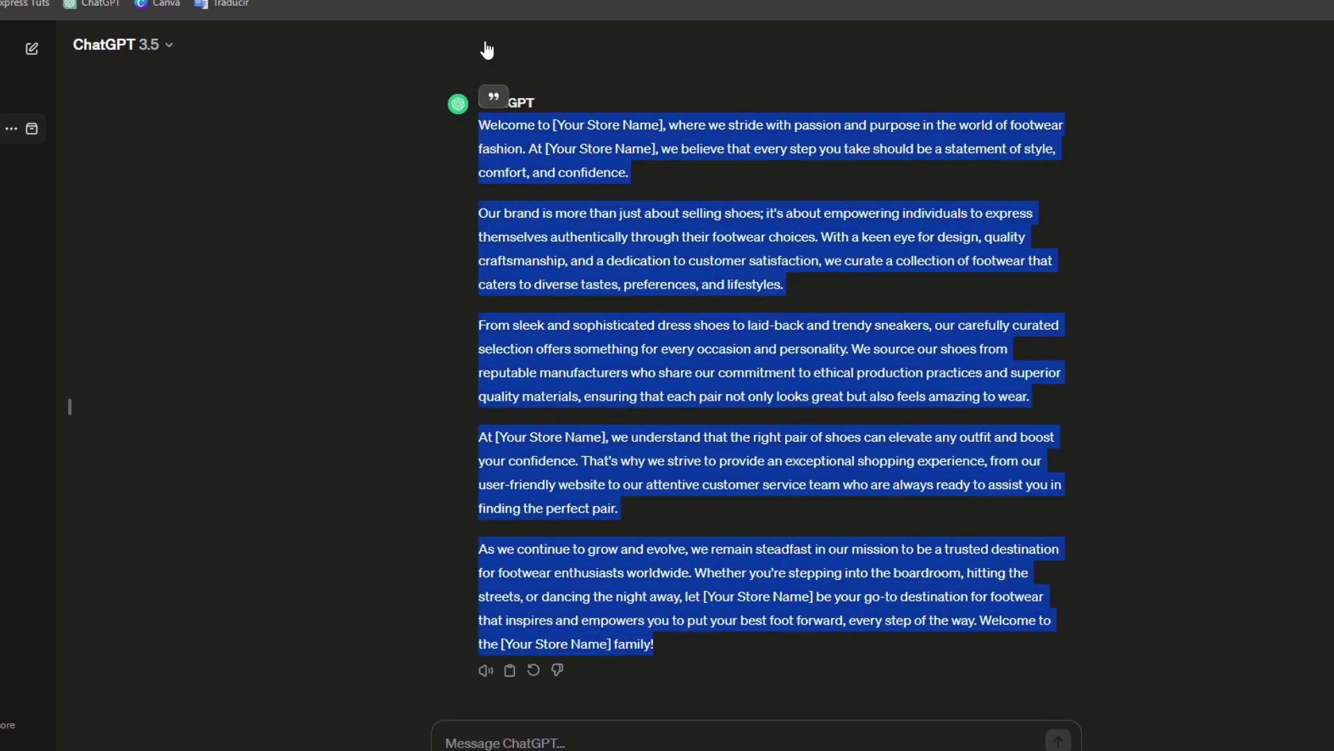
key("ctrl+Tab")
Step: Paste ChatGPT's welcome text over the placeholder in the rich text paragraph's Description field
left_click(785, 434)
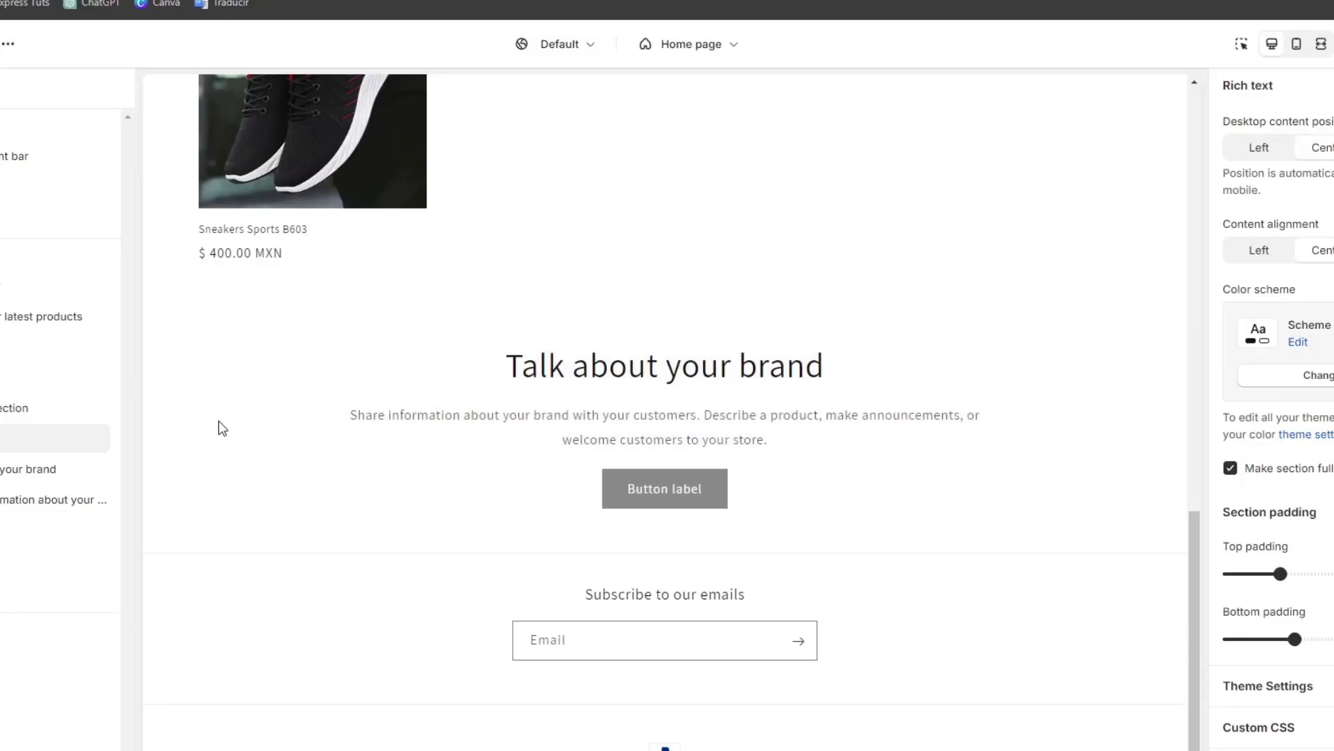
left_click(27, 499)
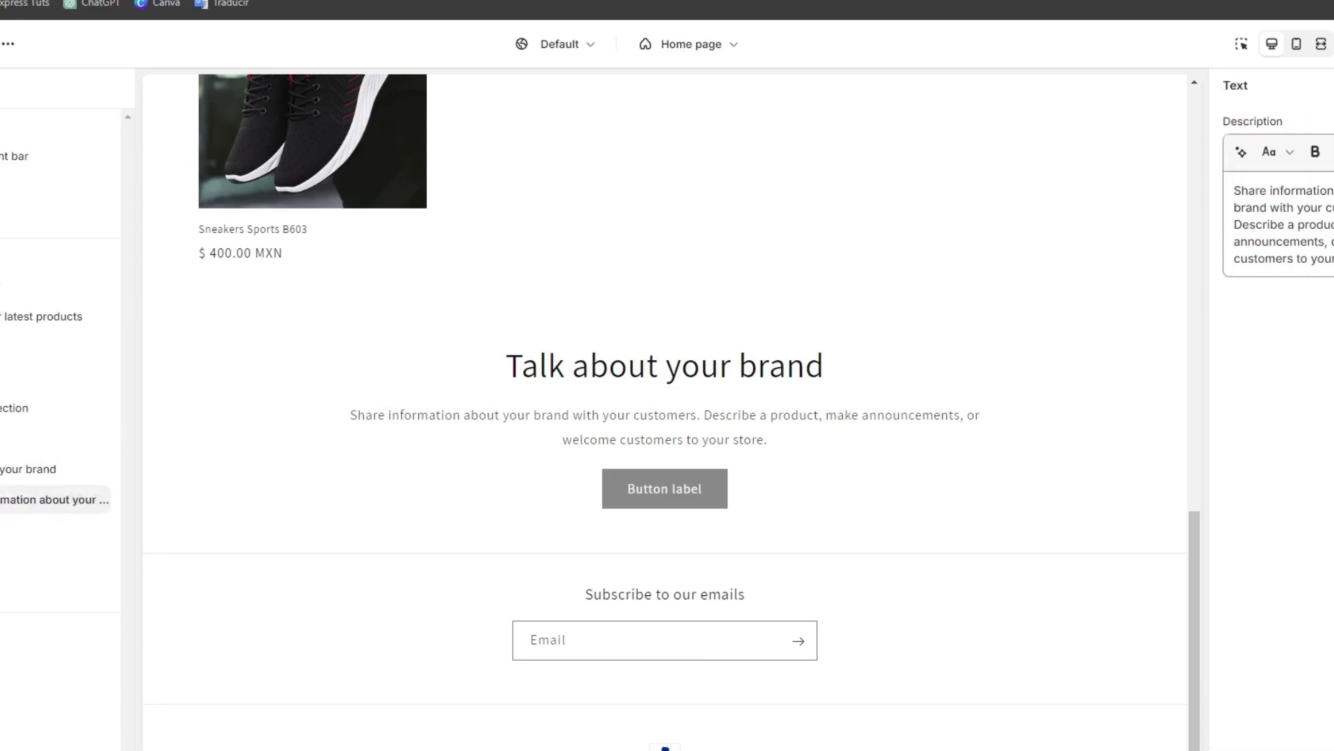
left_click_drag(1324, 260, 1210, 142)
key("ctrl+v")
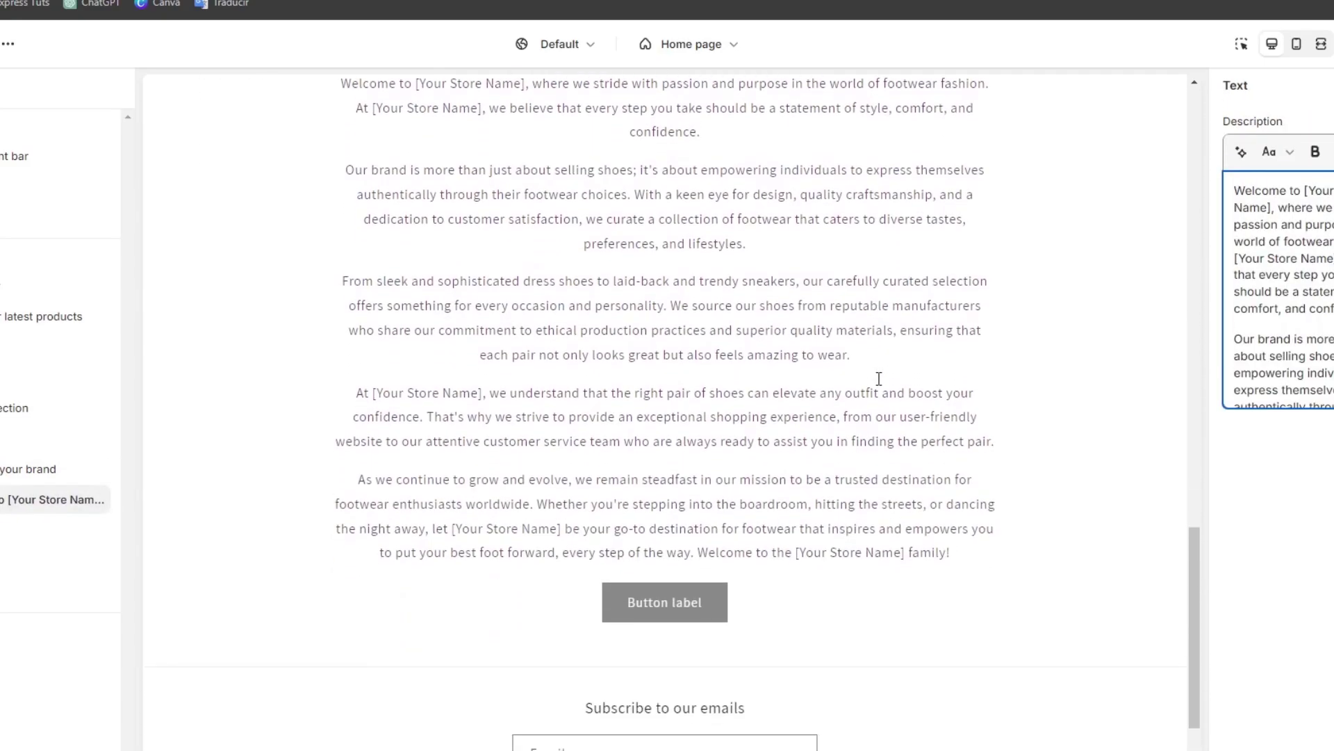
scroll(879, 378, "up", 3)
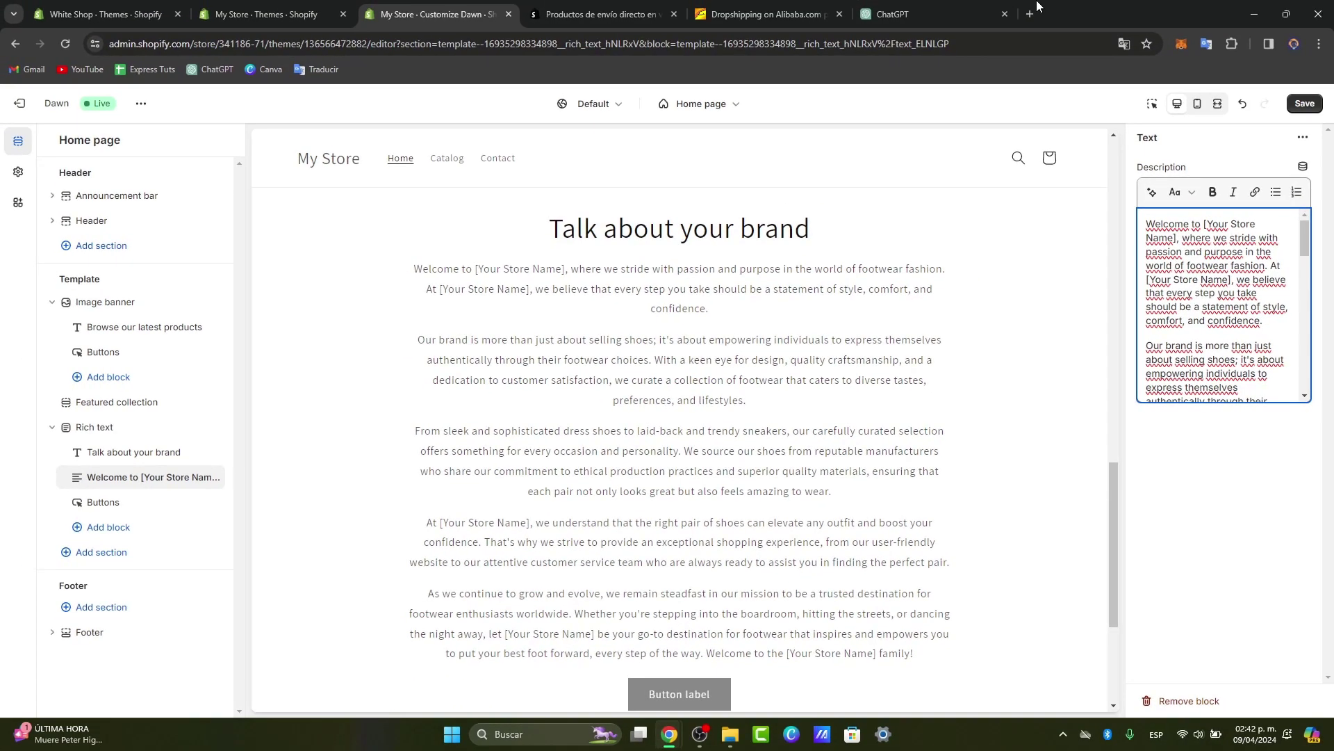
left_click(955, 11)
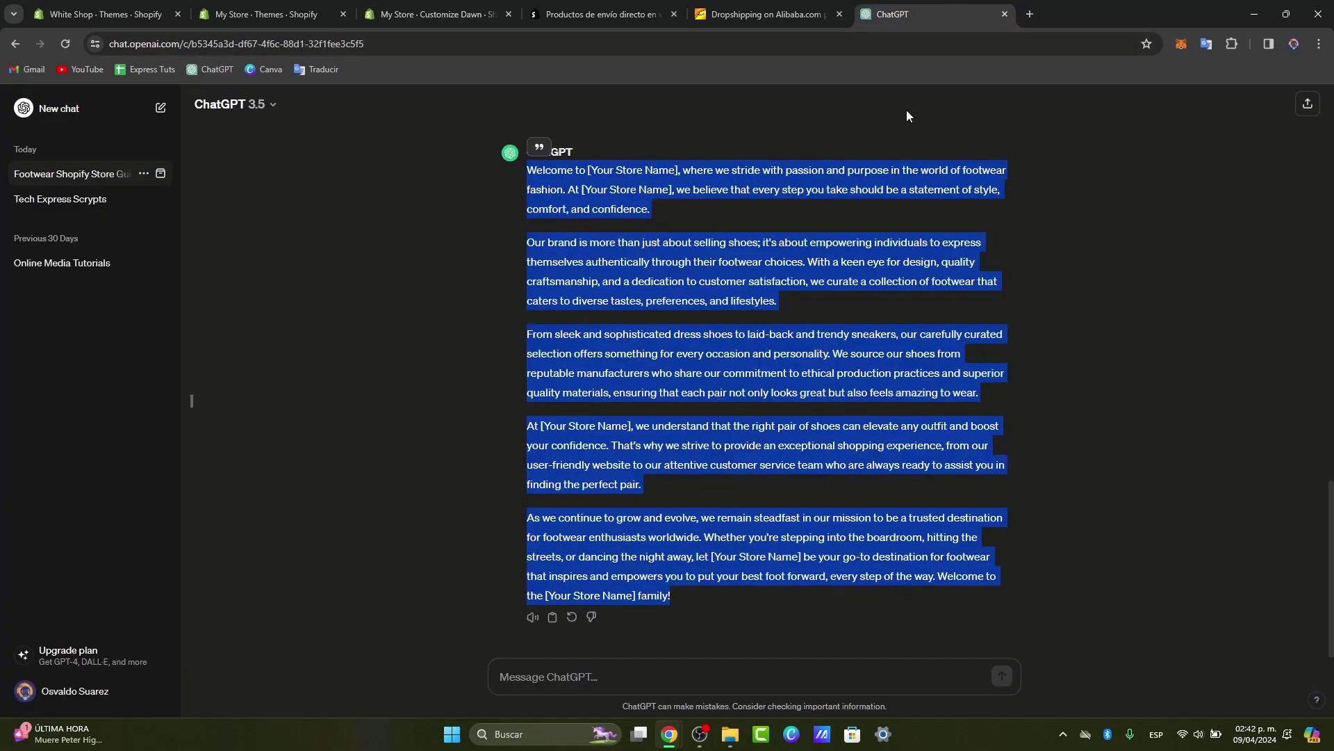
key("ctrl+3")
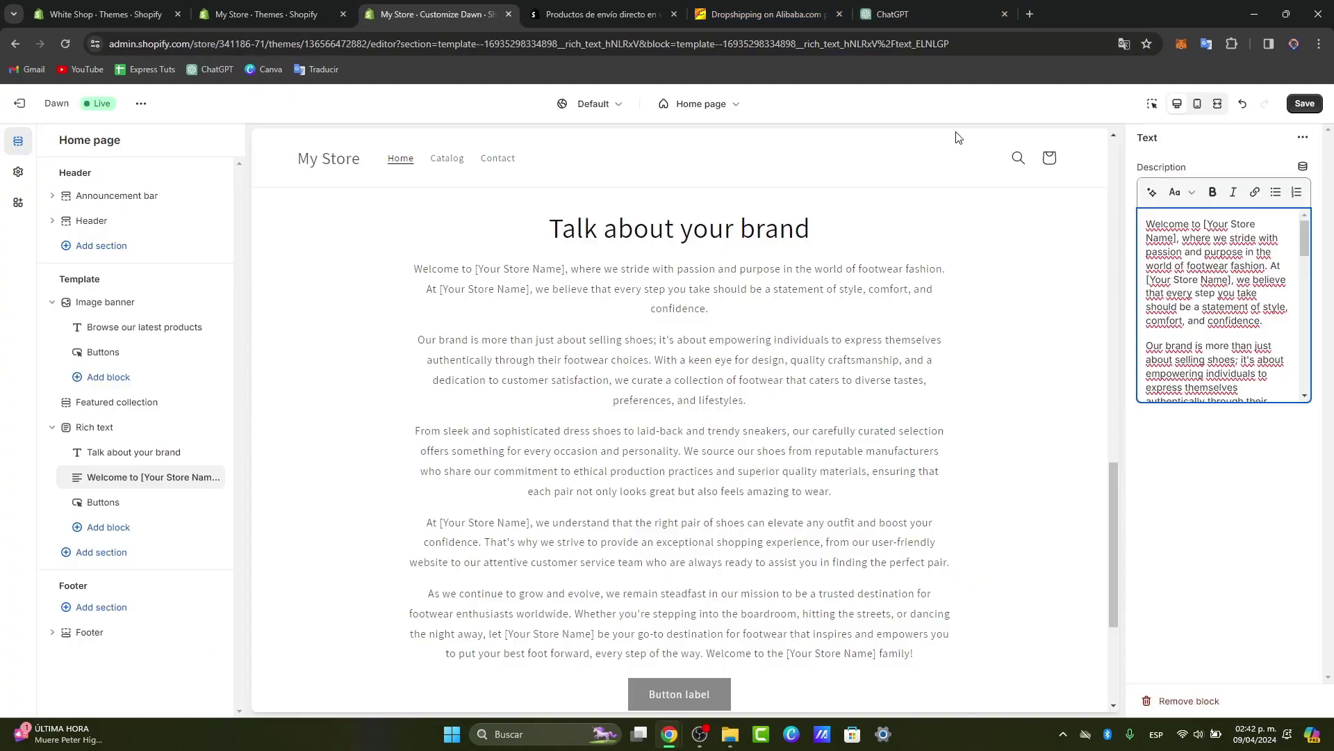
Step: Select and copy the paragraph's full Description text
left_click(1155, 194)
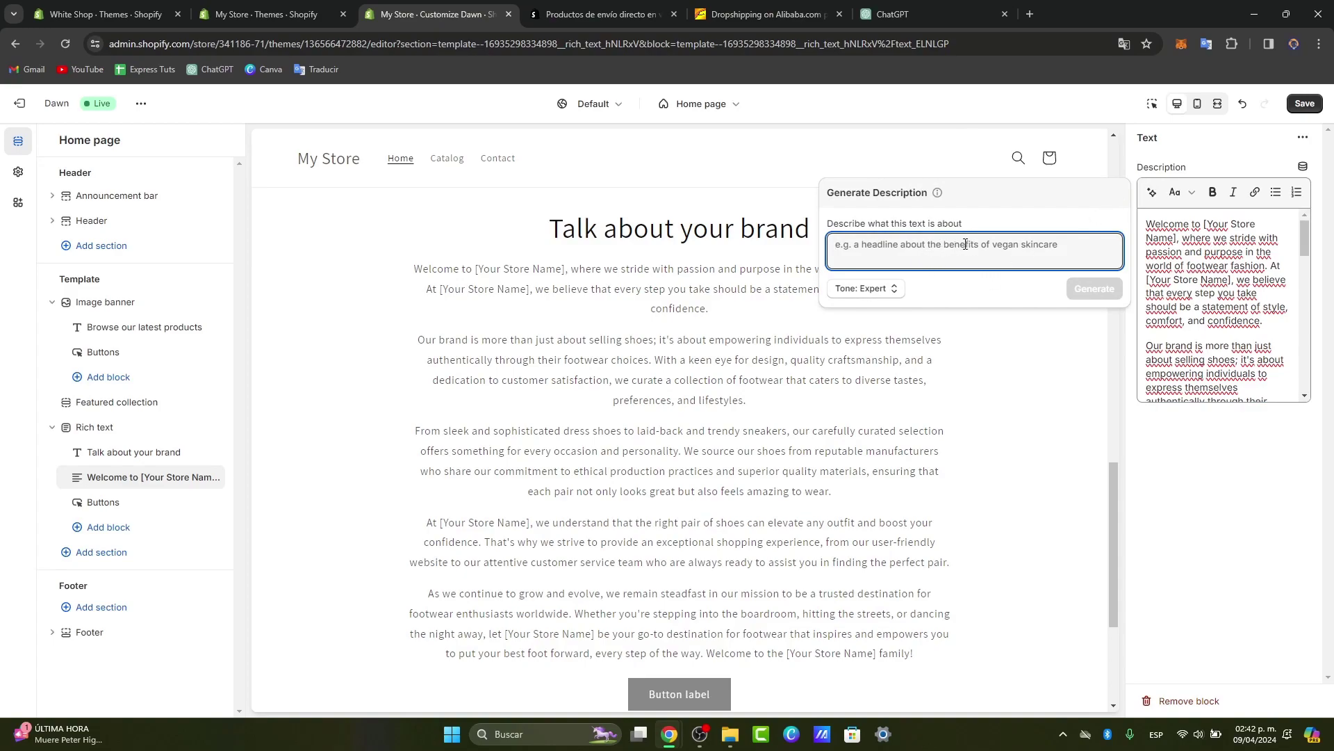
left_click_drag(895, 238, 966, 233)
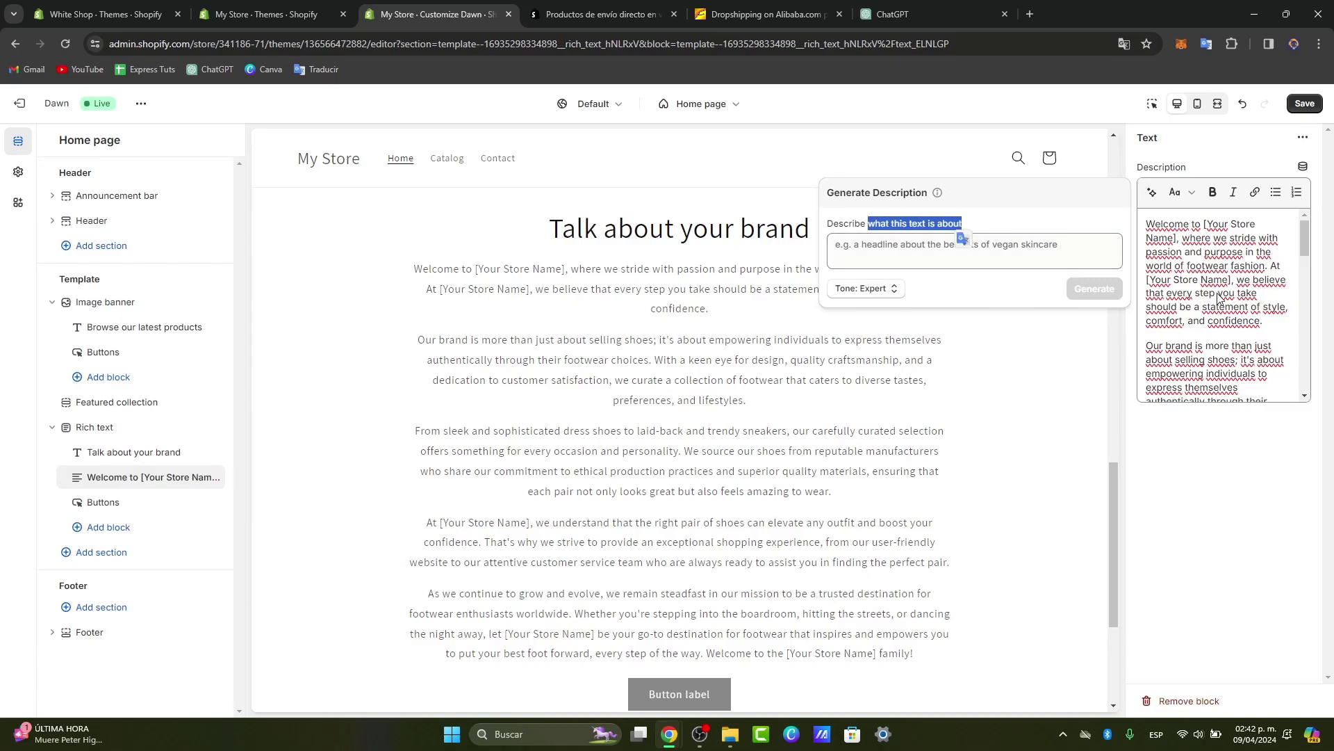
key("ctrl+a")
left_click(1249, 390)
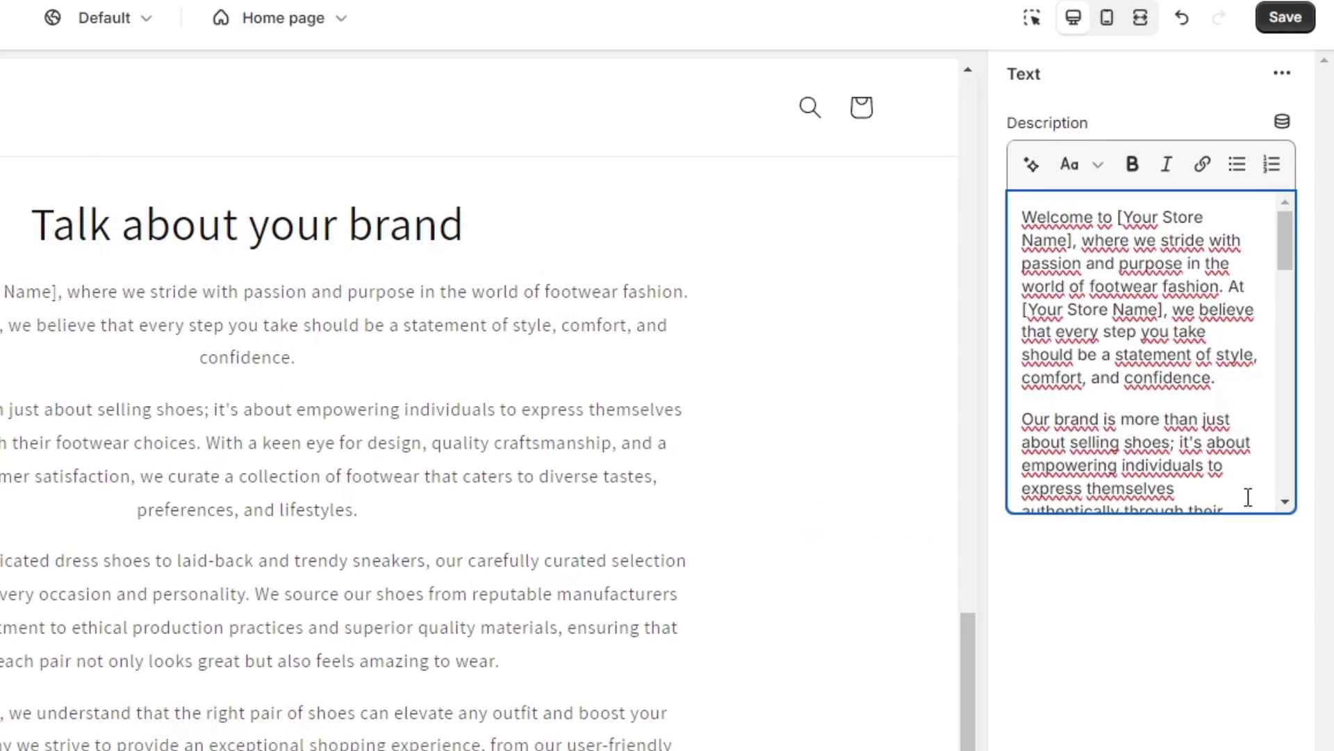
key("ctrl+a")
Step: Generate paragraph suggestions in a Supportive tone from the pasted store description
left_click(1031, 164)
left_click(593, 326)
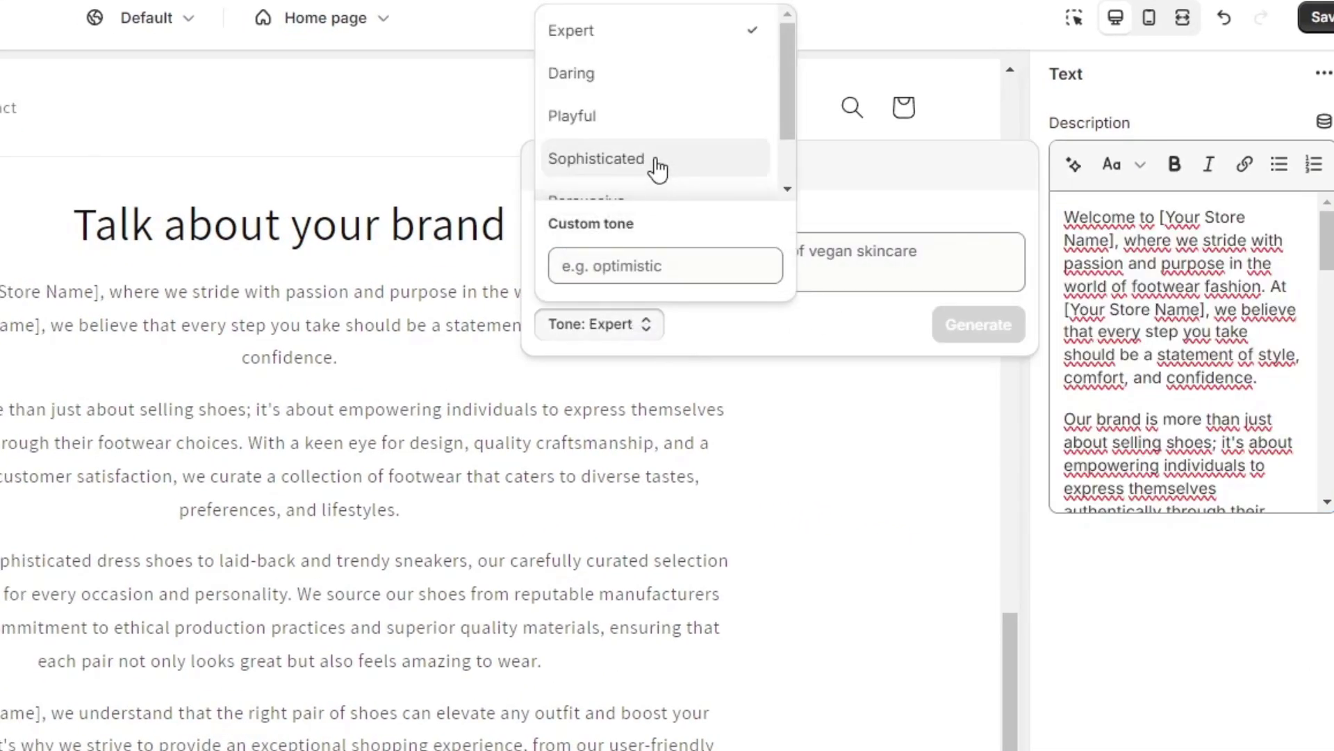
scroll(660, 118, "down", 2)
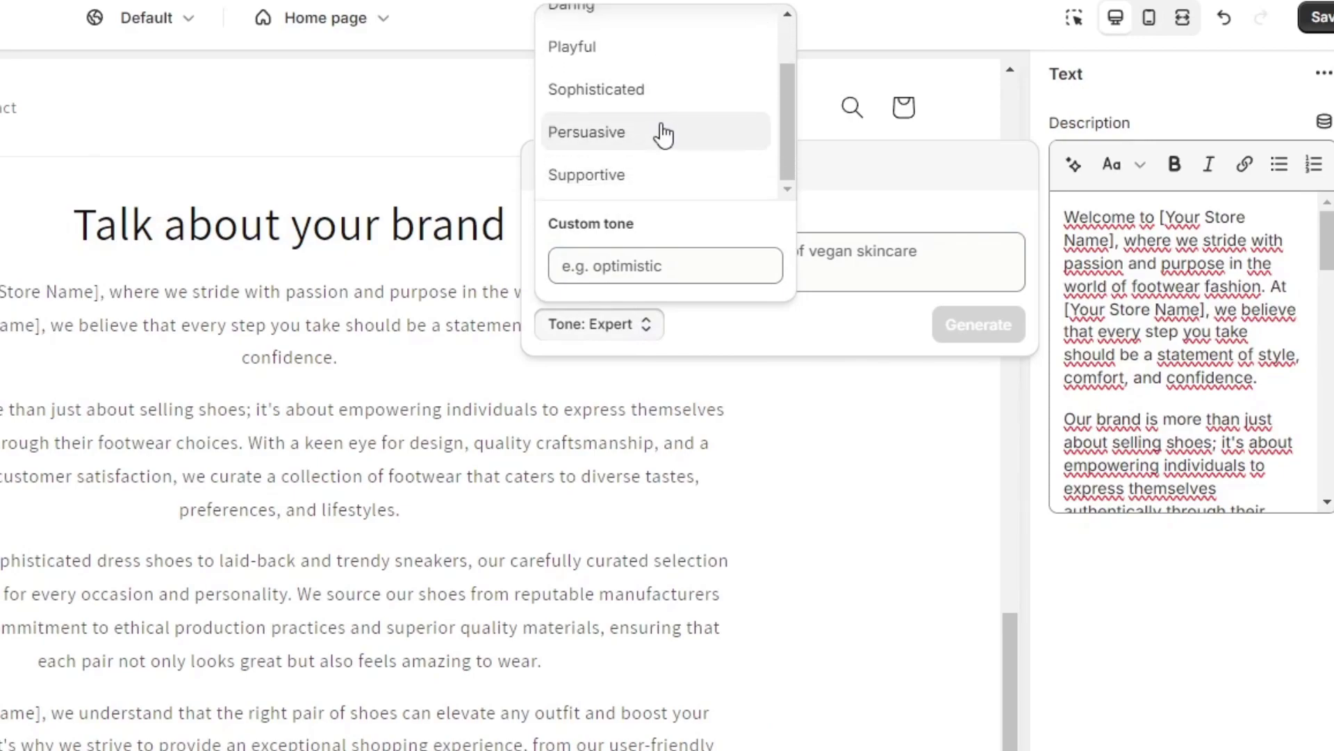
left_click(653, 174)
left_click(896, 269)
key("ctrl+v")
left_click(978, 324)
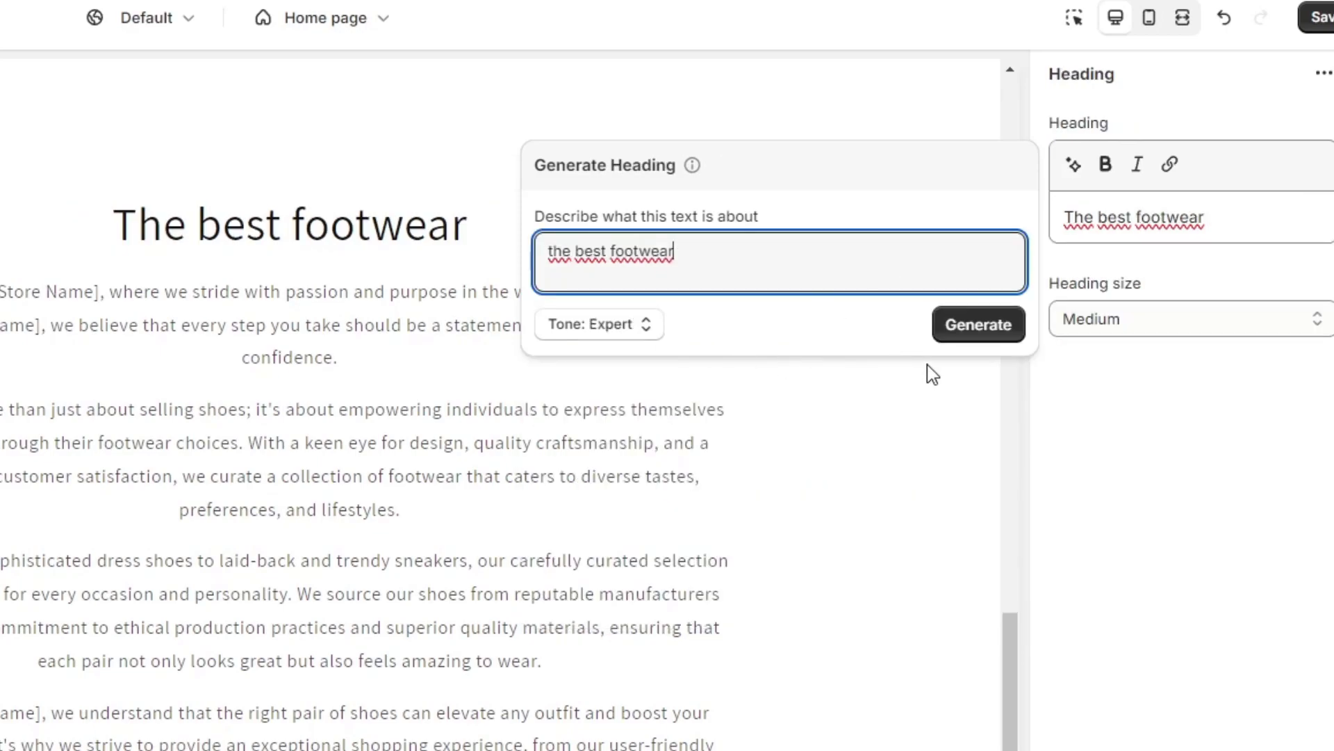
Step: Apply the AI heading 'Elevate Your Style with Top-Quality Footwear Selections.' and set its size to Small
left_click(960, 335)
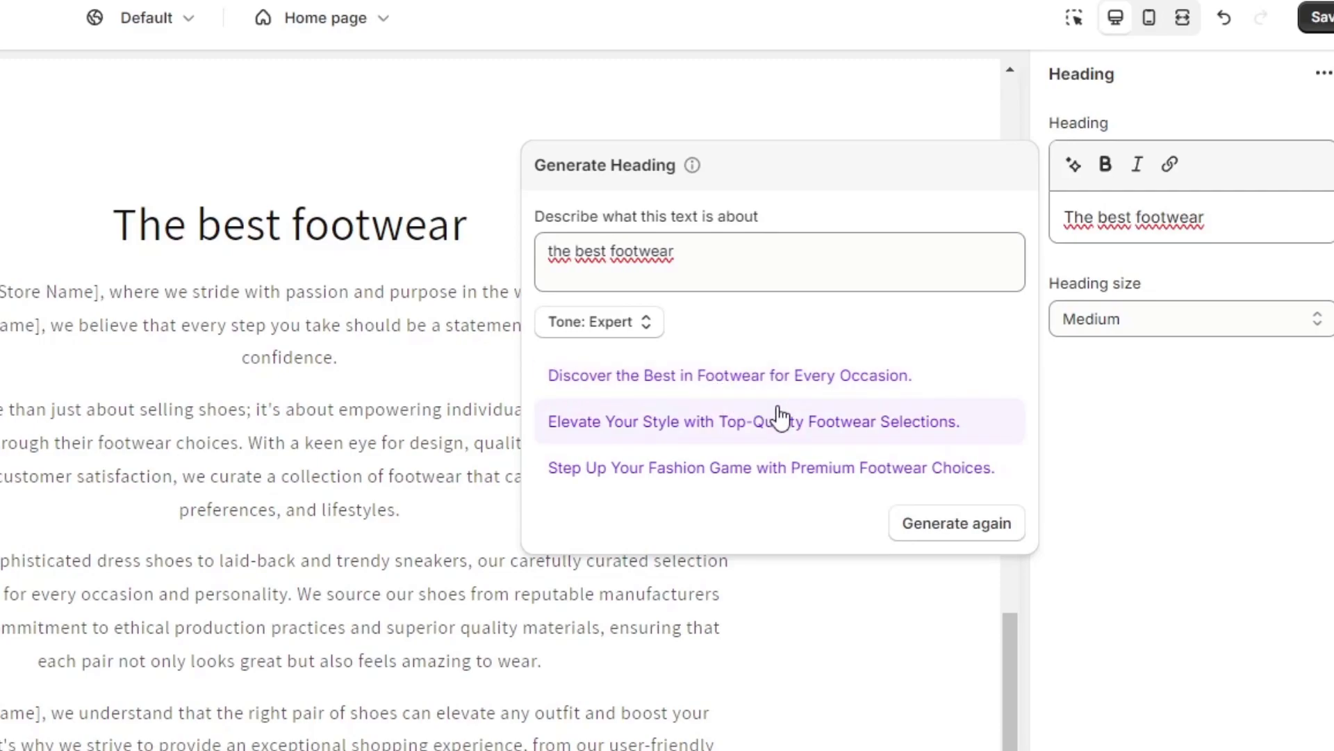
left_click(781, 418)
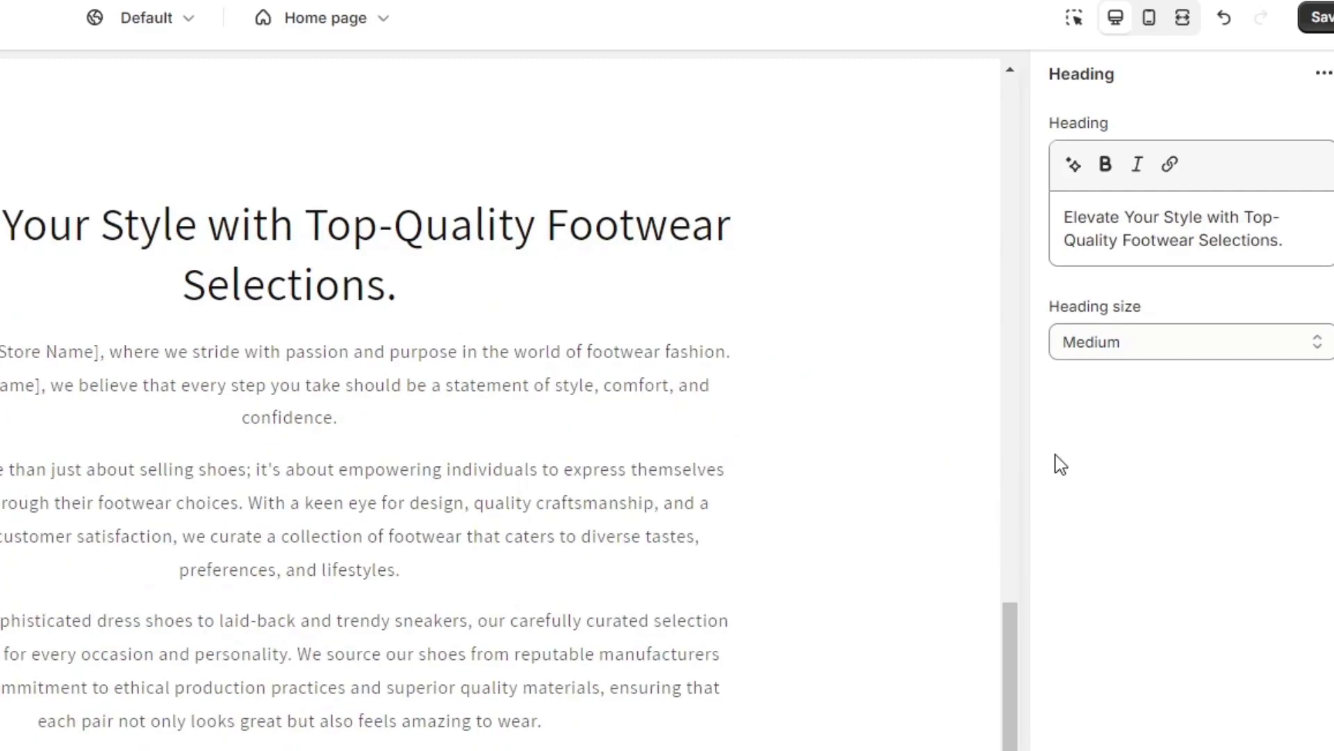
left_click(1197, 351)
left_click(1191, 370)
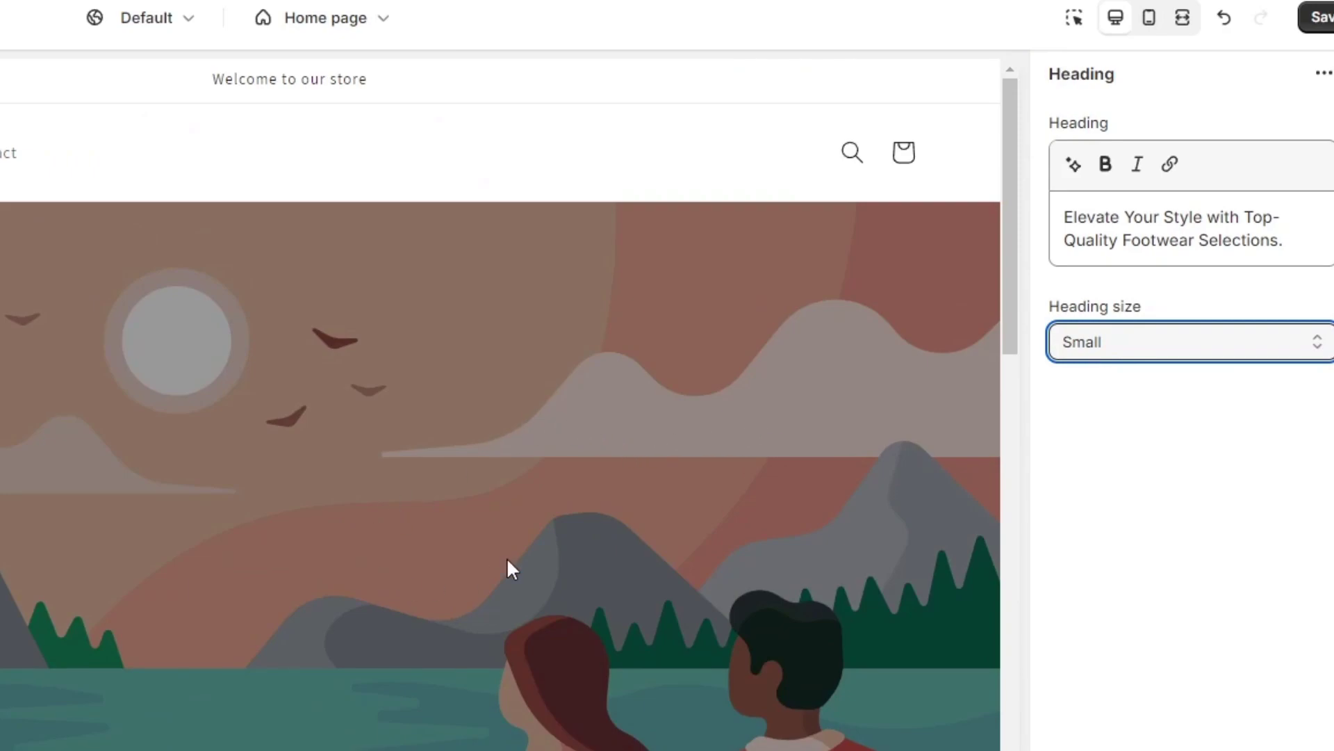
scroll(473, 500, "down", 15)
scroll(442, 445, "up", 5)
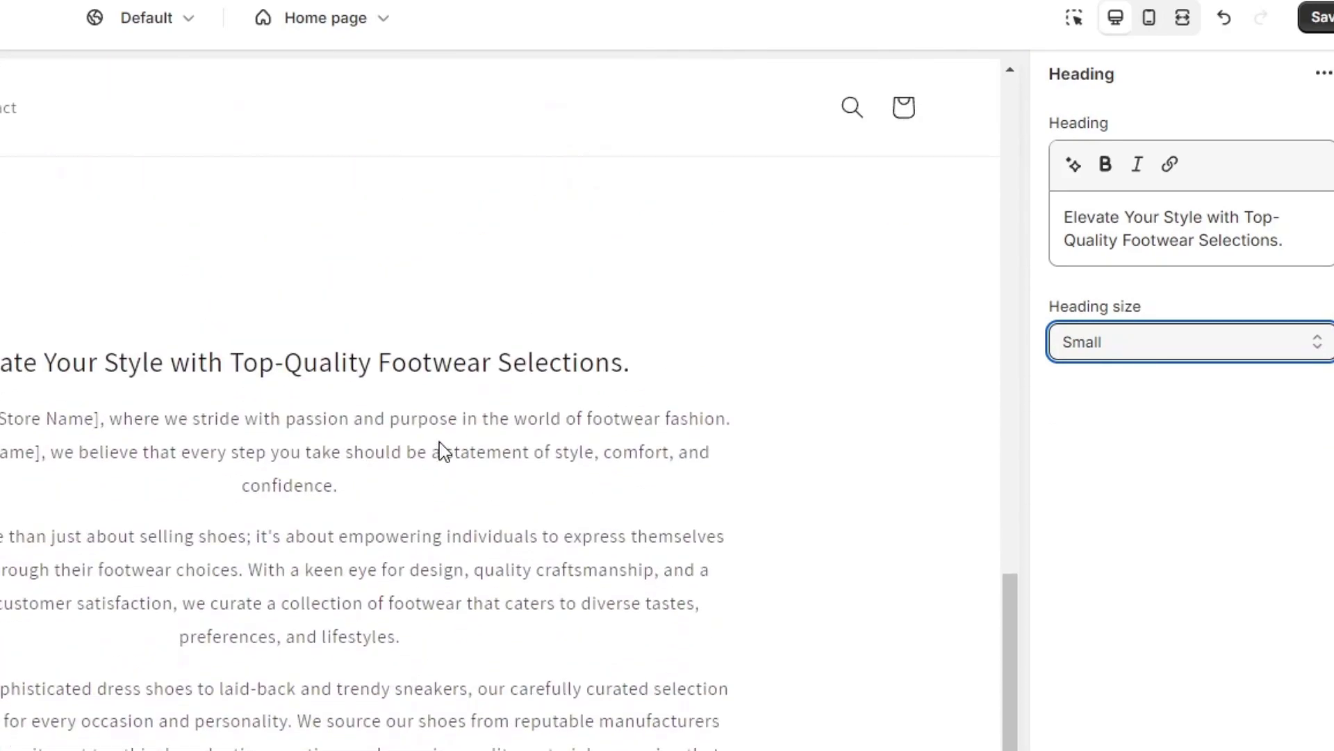
scroll(442, 452, "up", 4)
scroll(442, 451, "down", 2)
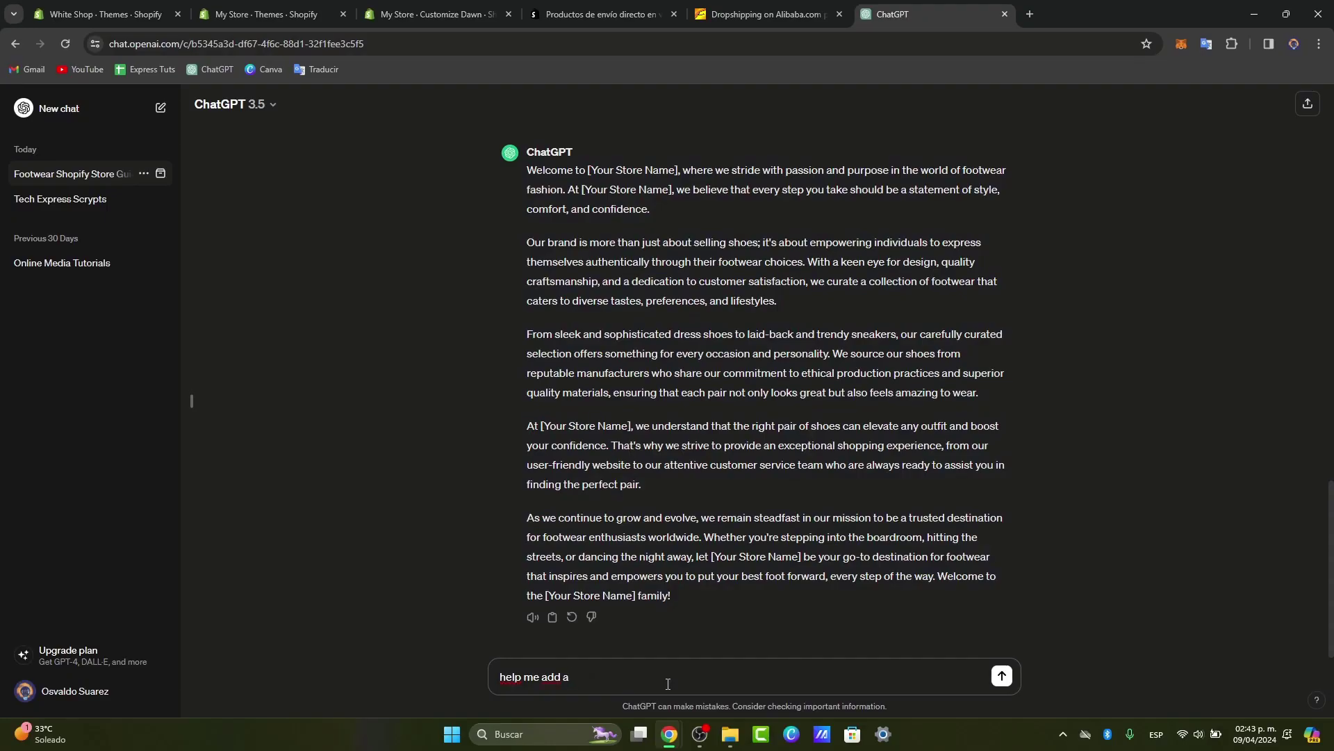
Step: Ask ChatGPT for brand slider code for Shopify's custom CSS and copy the example CSS
type("brand slider on my shopify, so give me a code that I can paste into the  \"custom css\" sec")
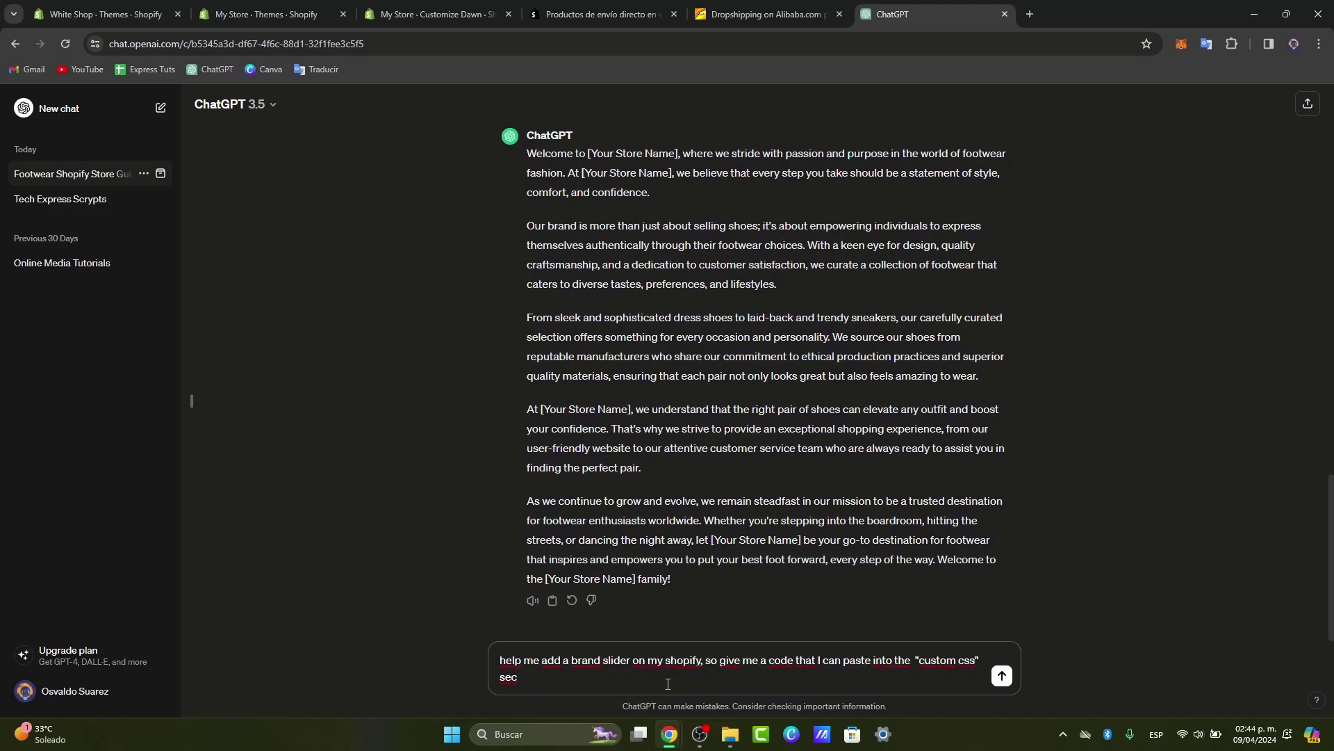
type("tion")
key("Return")
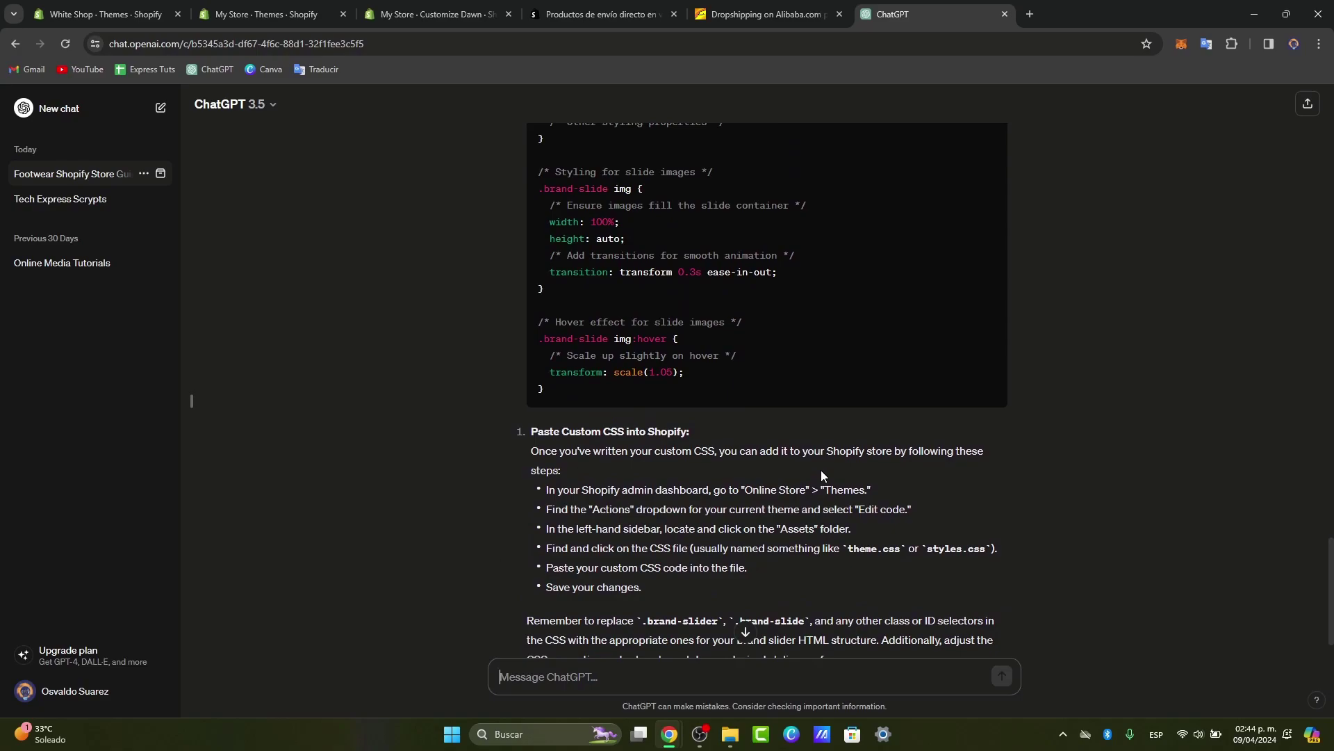
scroll(820, 470, "up", 10)
scroll(820, 469, "down", 2)
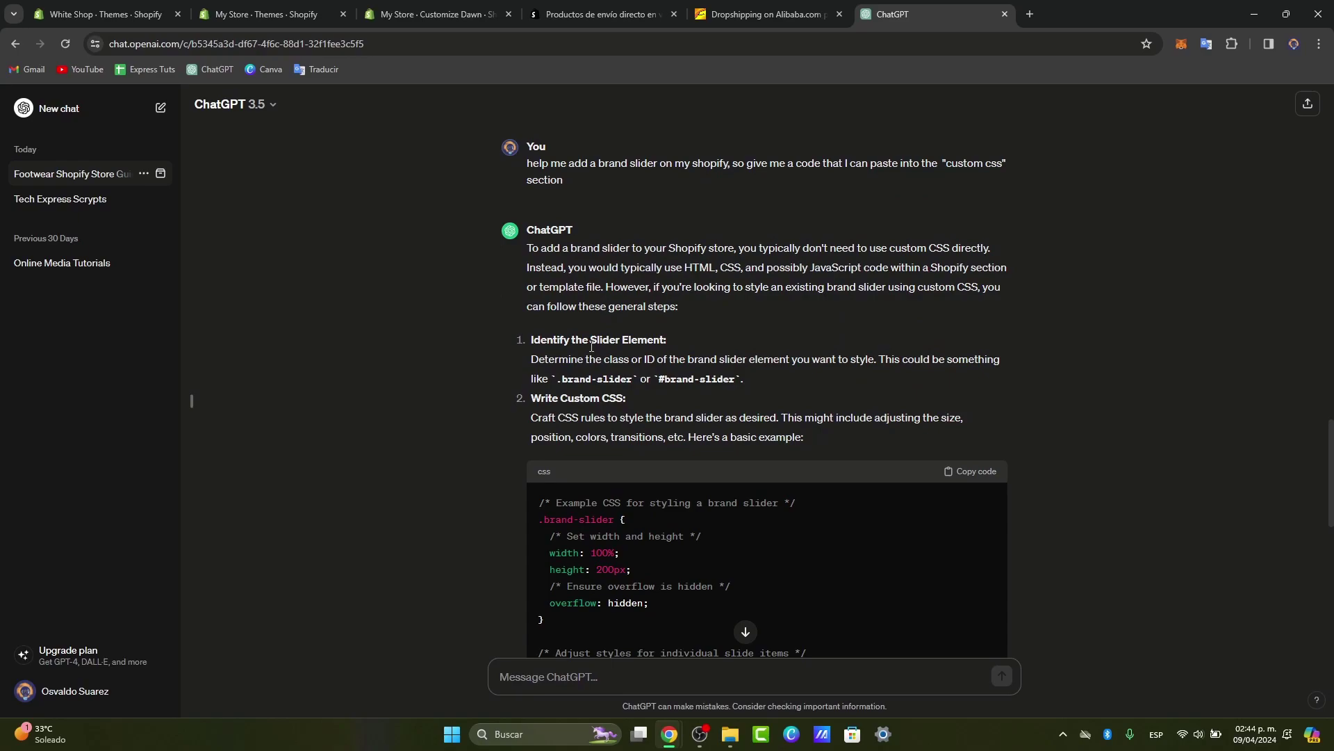
left_click_drag(591, 346, 665, 337)
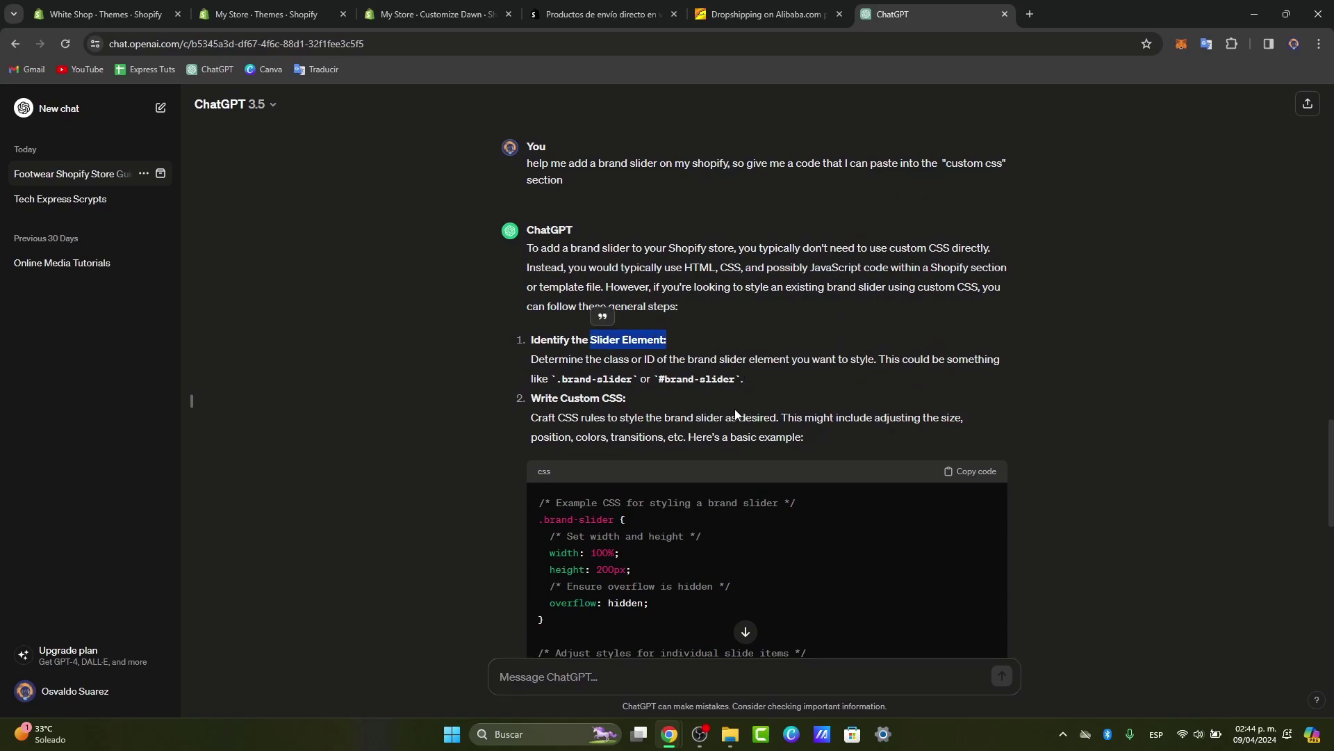
scroll(761, 420, "down", 1)
left_click(968, 406)
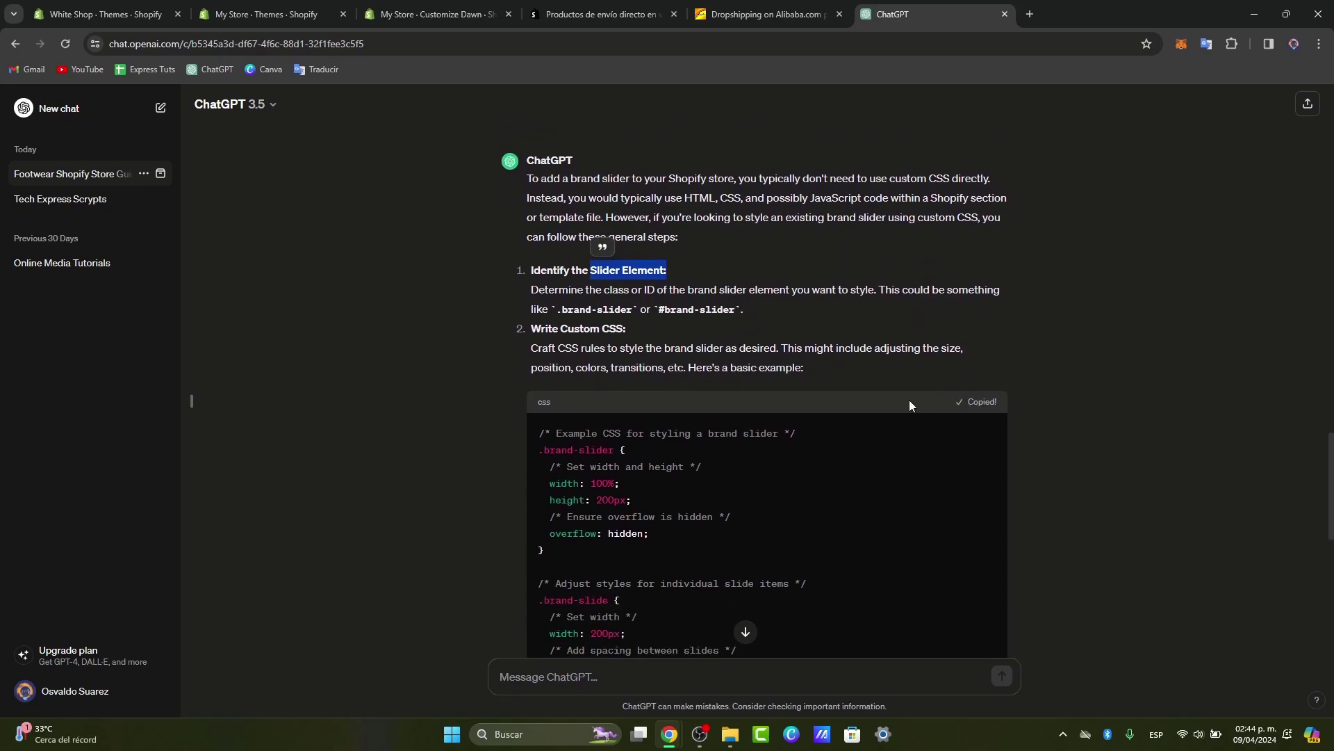
Step: Cycle through the theme editor, ChatGPT and Alibaba tabs, then preview the Contact page
key("ctrl+3")
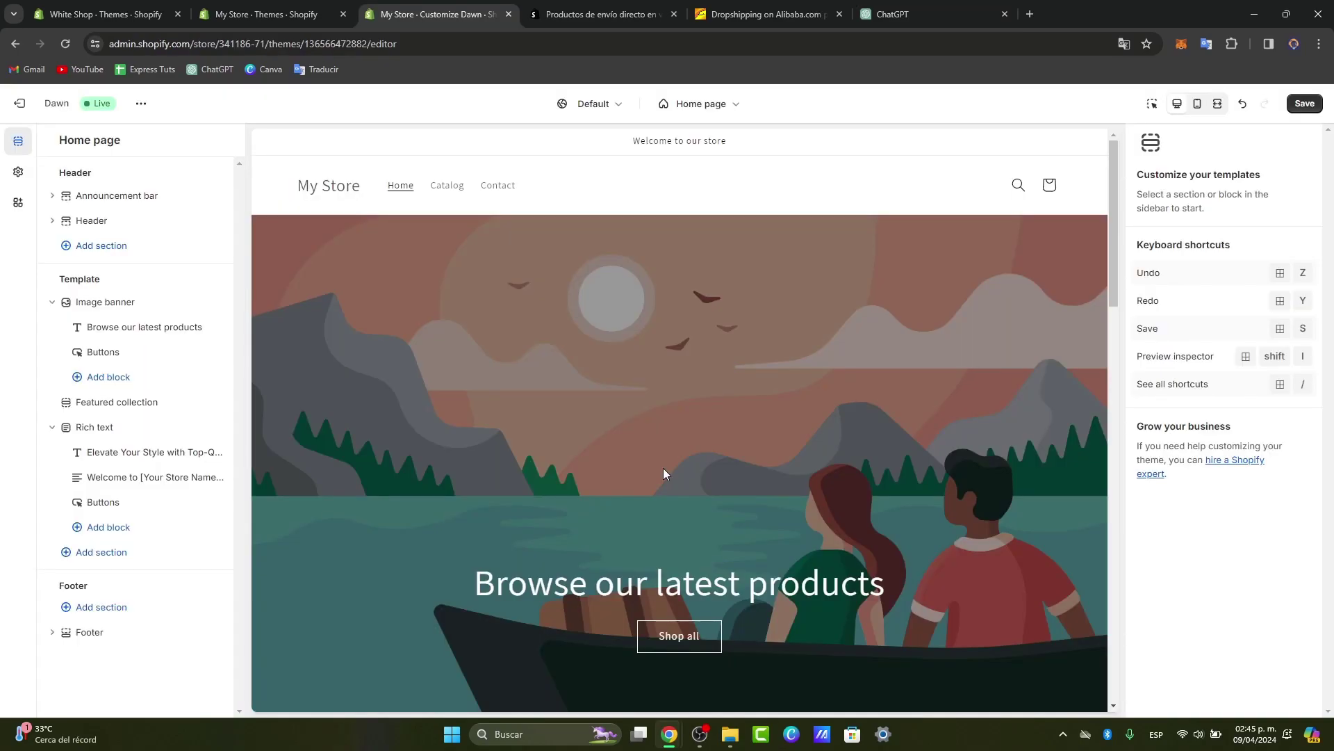
left_click(880, 10)
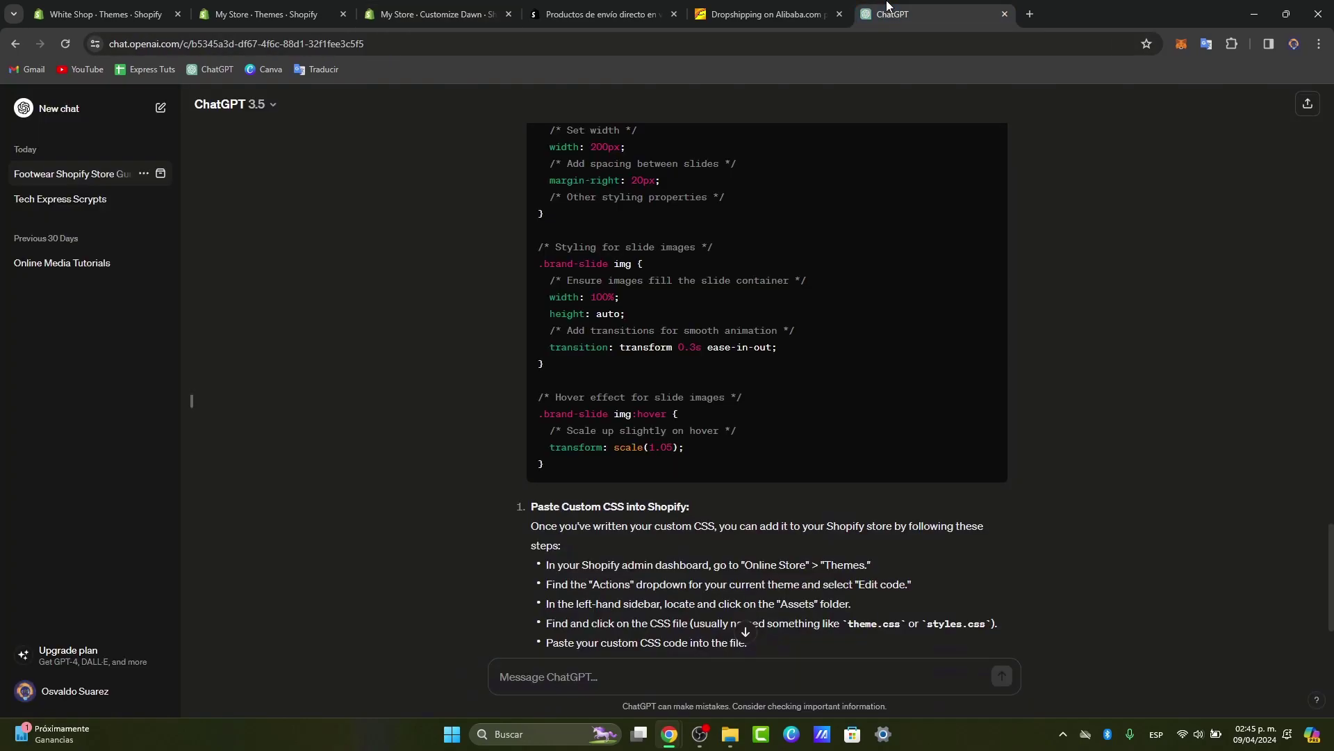
left_click(614, 7)
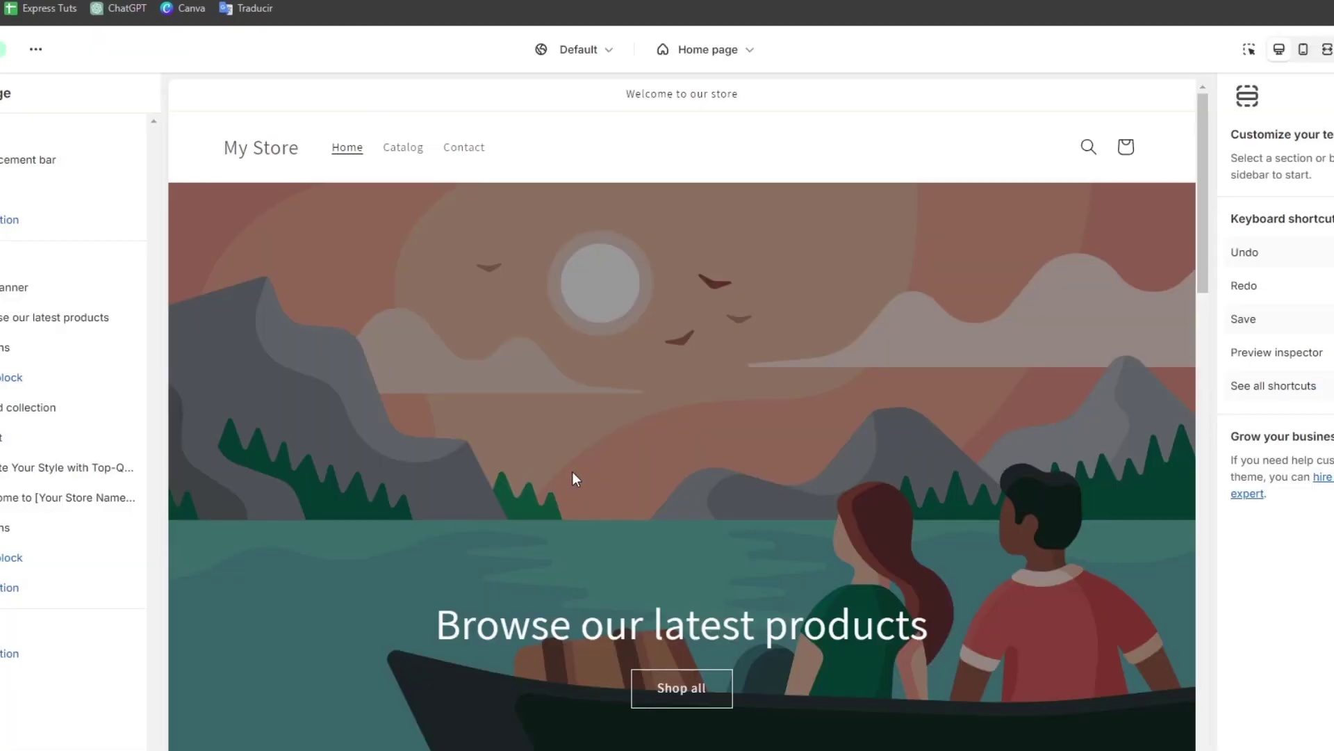
left_click(464, 155)
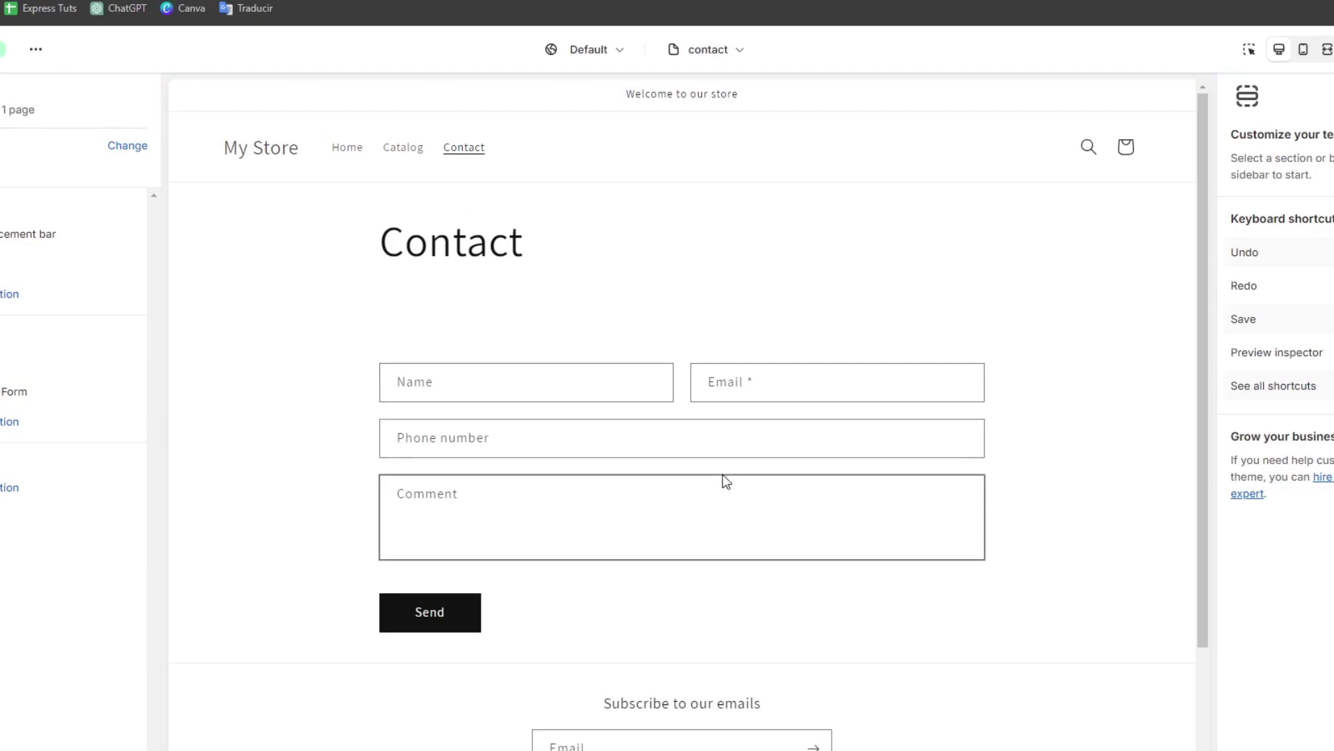
scroll(723, 479, "down", 2)
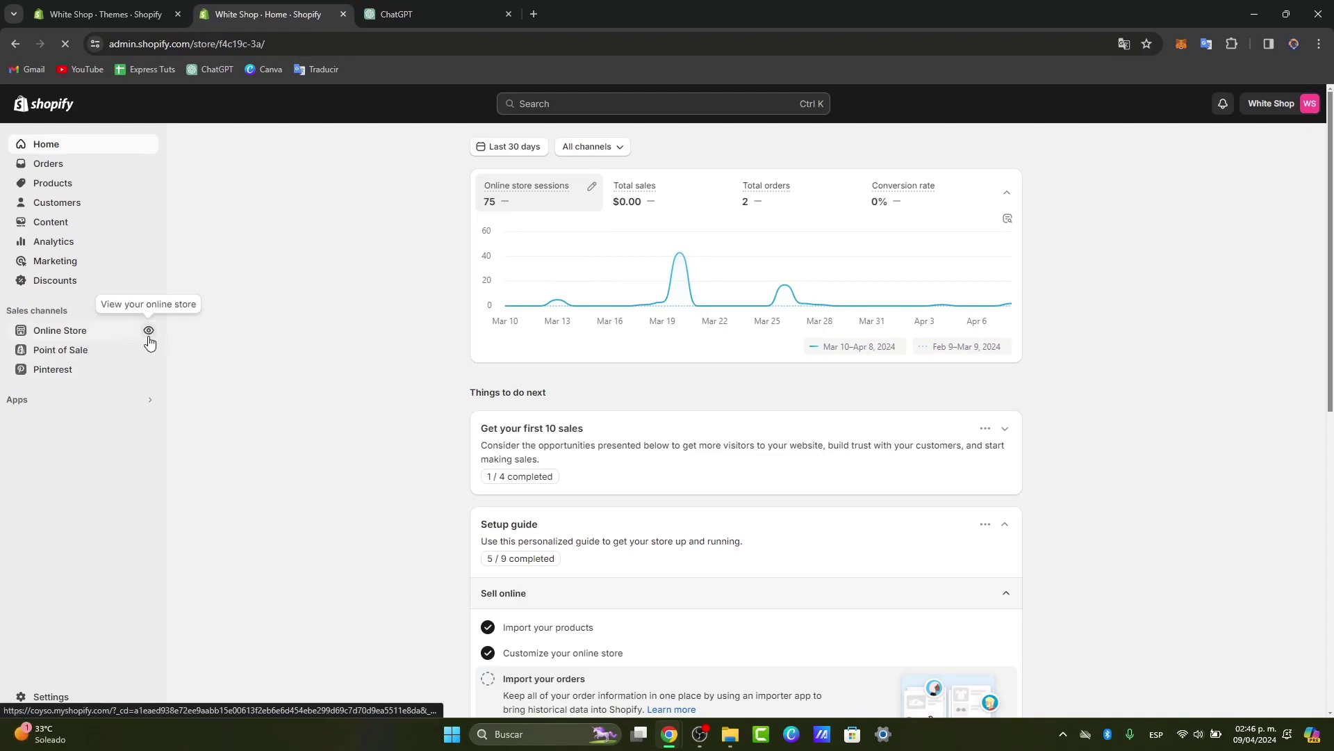
Step: Open the live storefront, dismiss the Translate and admin bars, and scroll the homepage to the footer
left_click(148, 334)
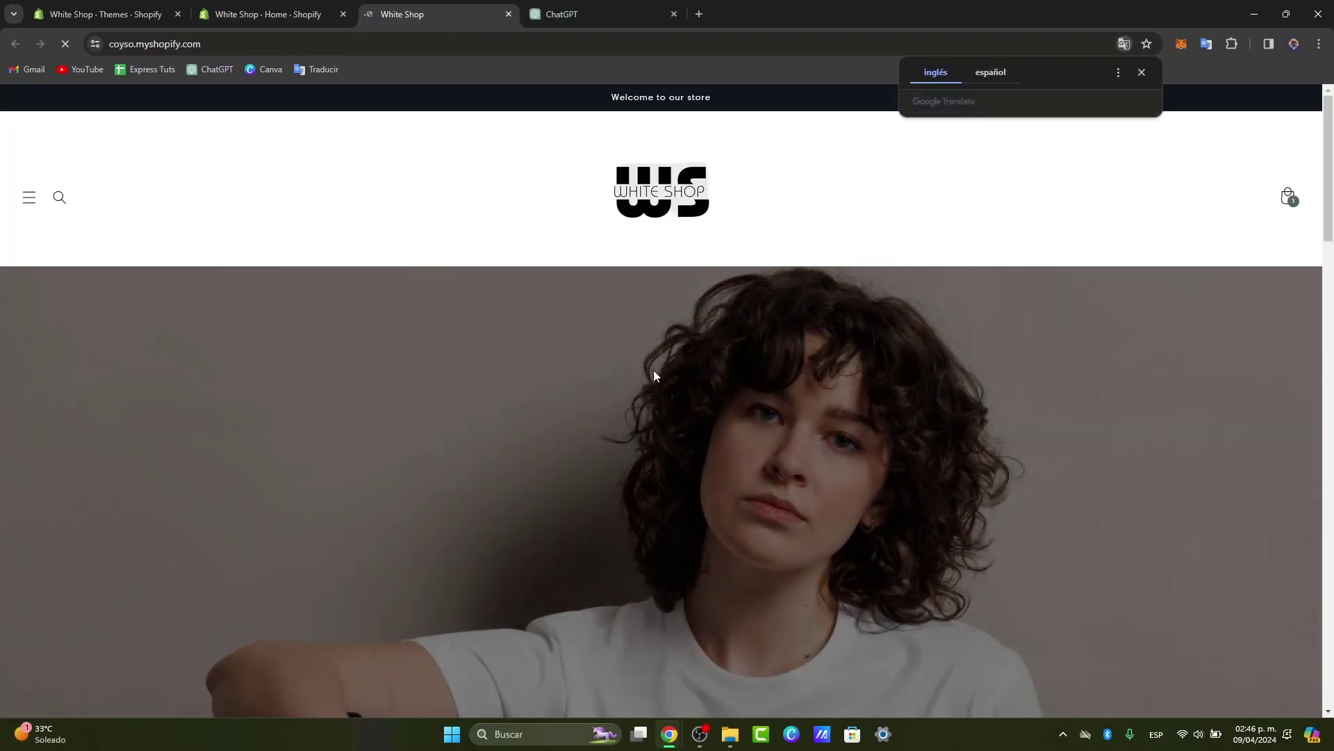
scroll(859, 393, "down", 5)
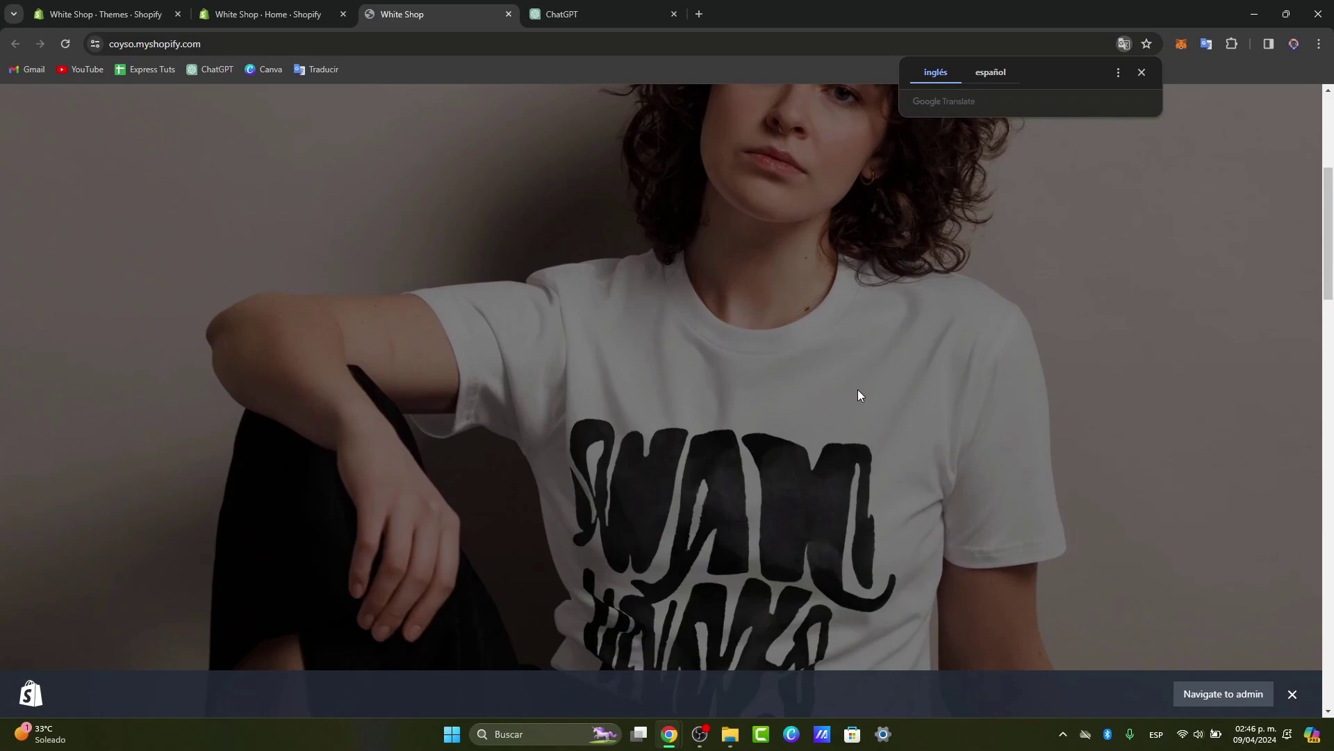
scroll(859, 395, "down", 9)
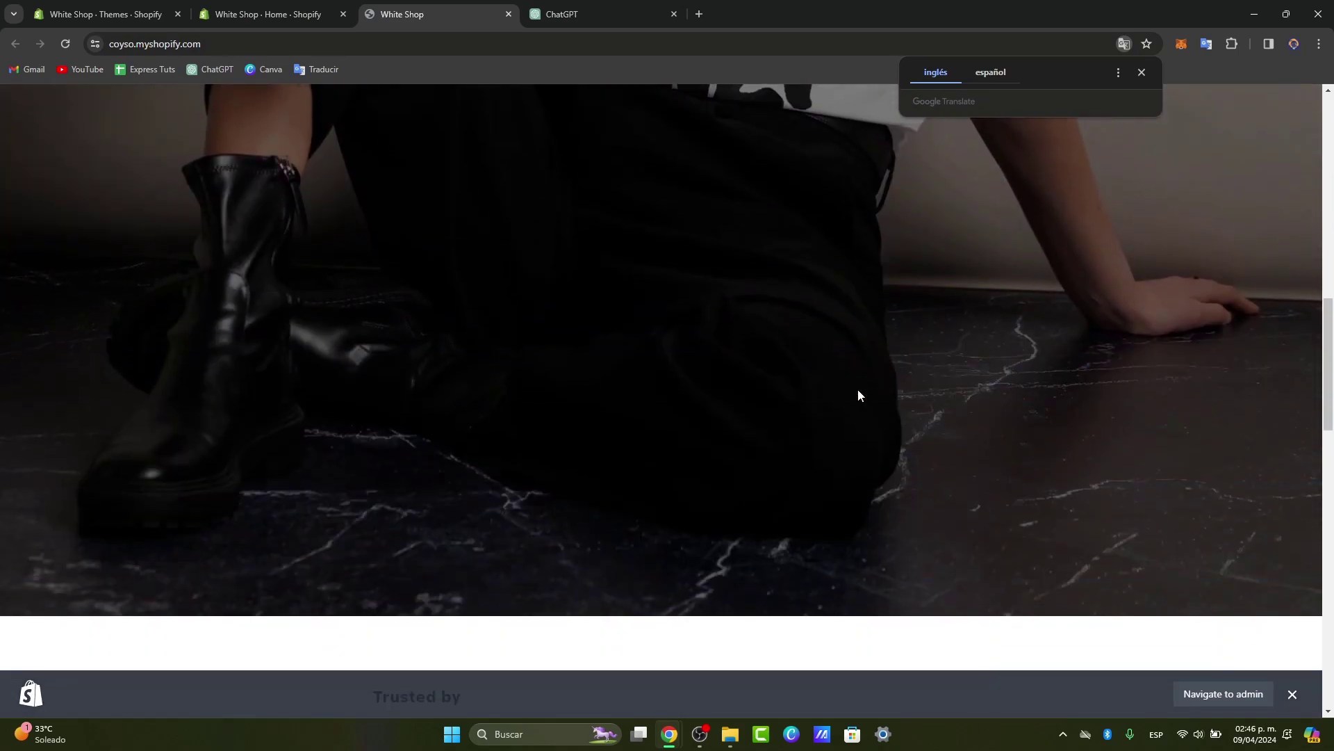
scroll(858, 392, "down", 5)
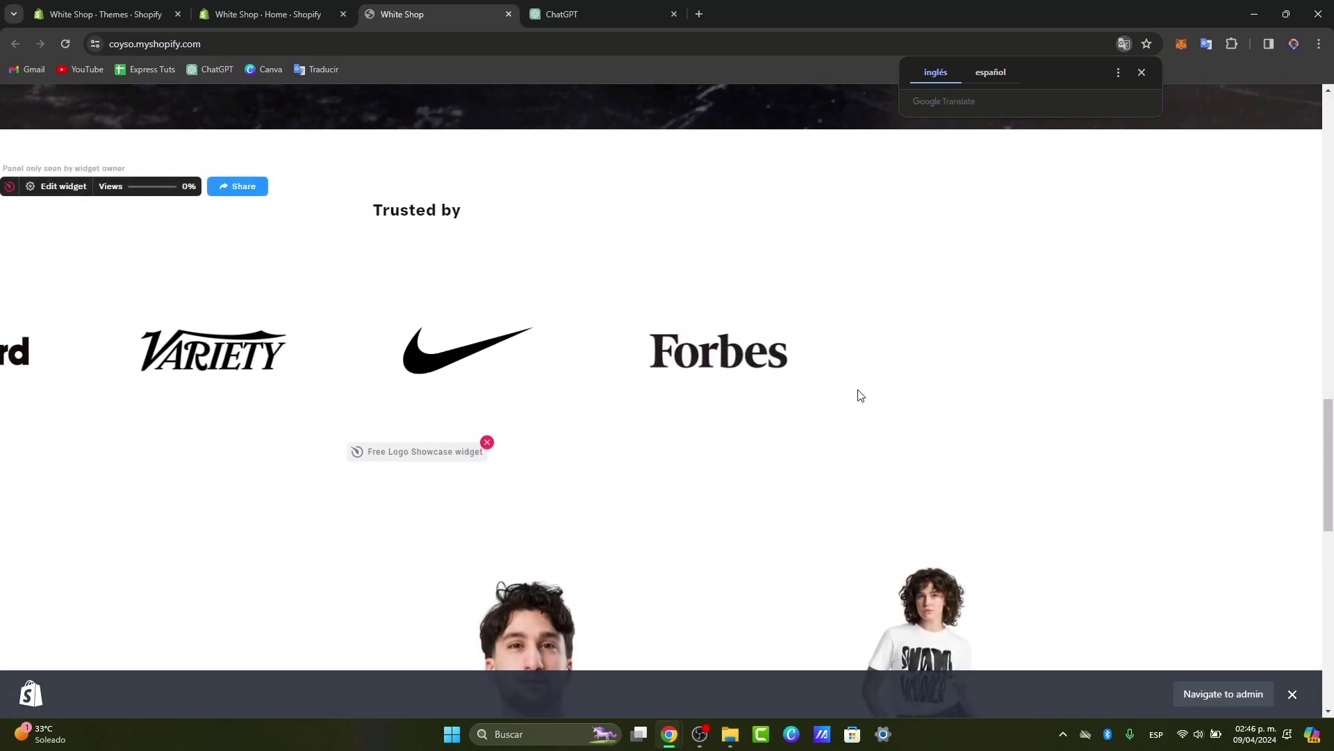
scroll(859, 395, "down", 3)
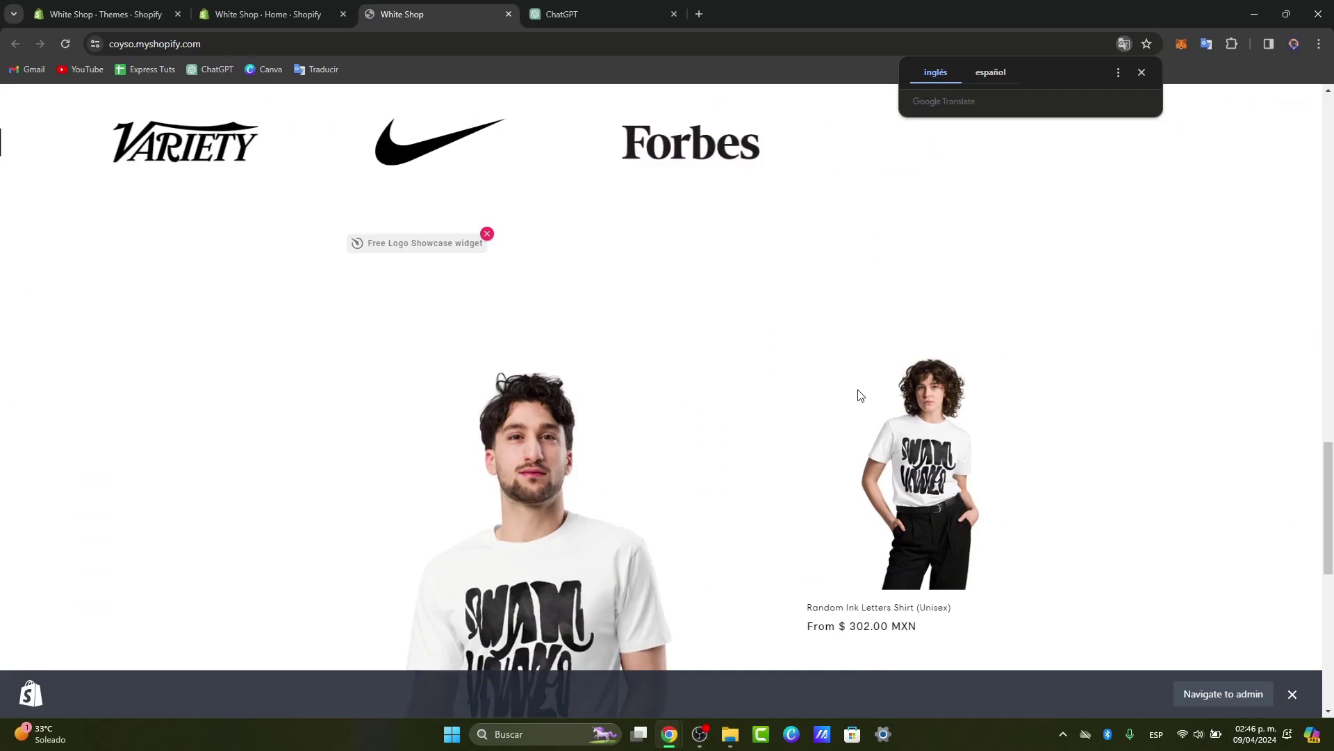
left_click(1142, 73)
scroll(999, 367, "down", 9)
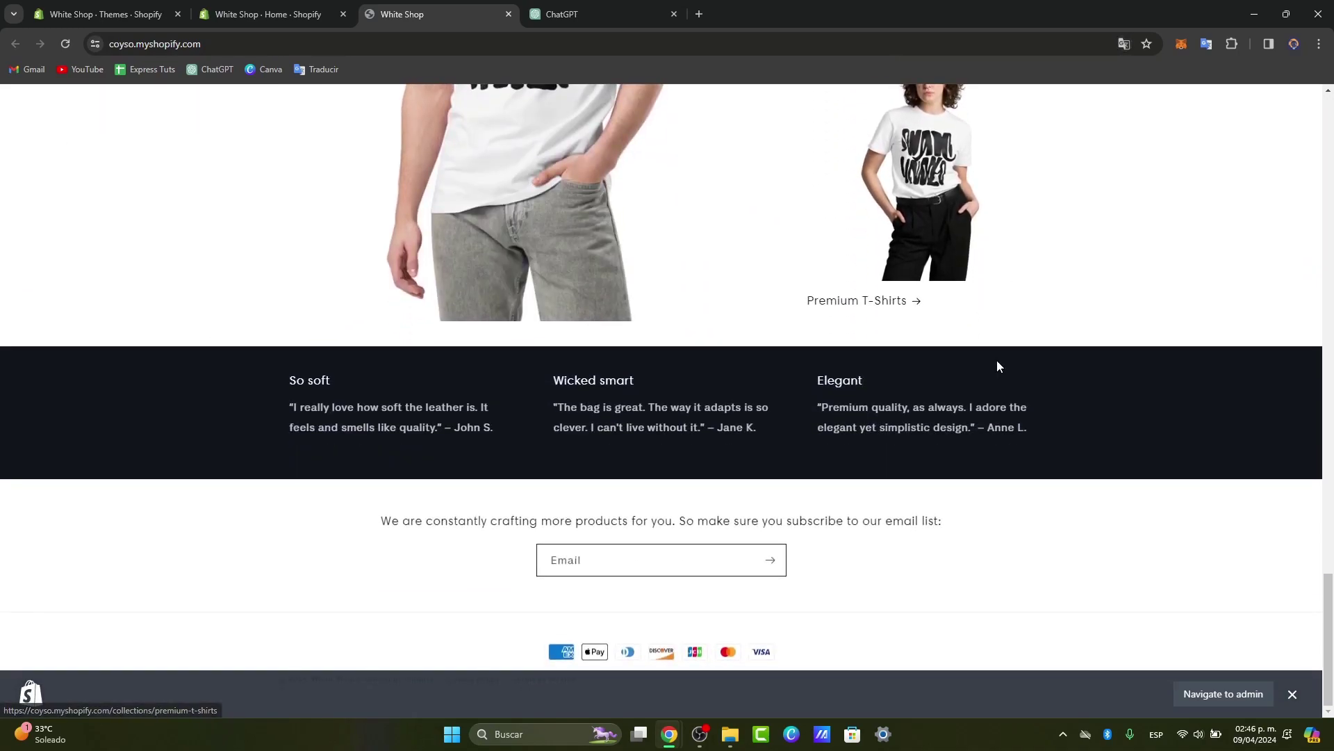
left_click(1292, 694)
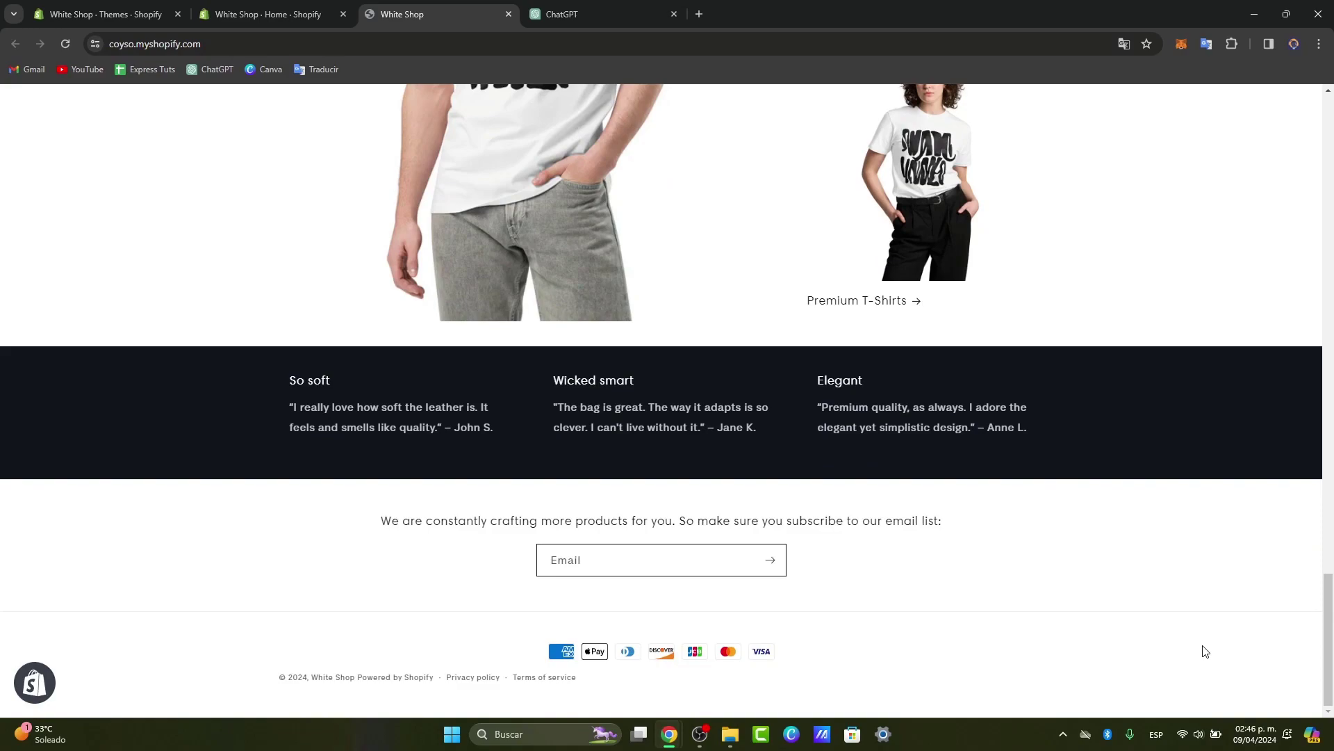
scroll(1206, 651, "up", 12)
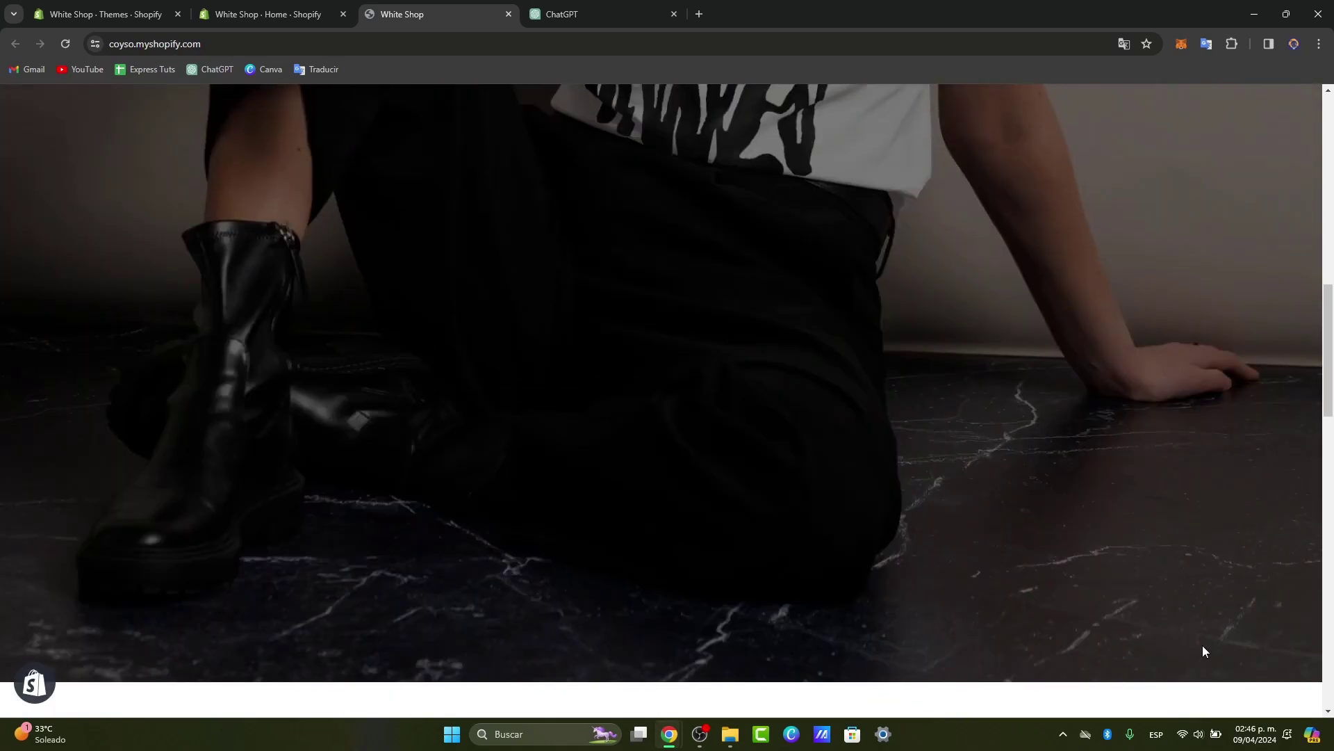
scroll(1204, 651, "down", 2)
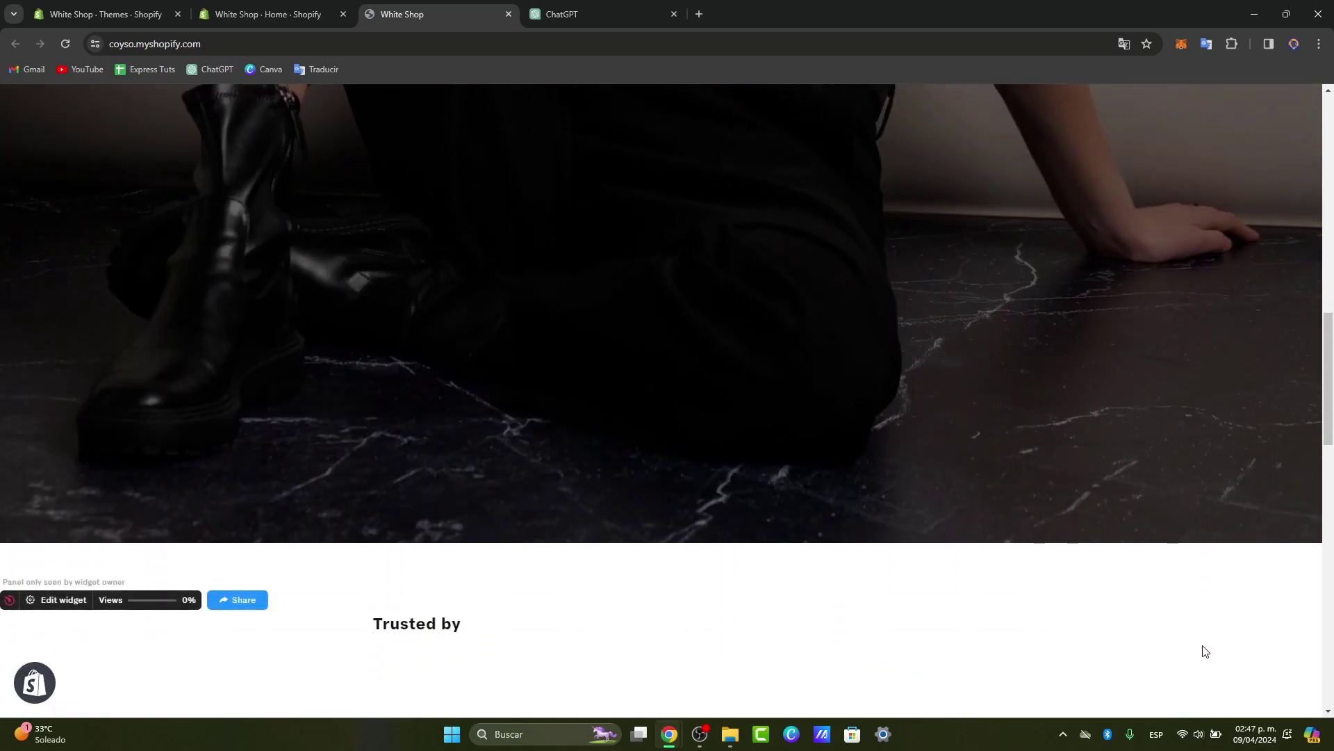